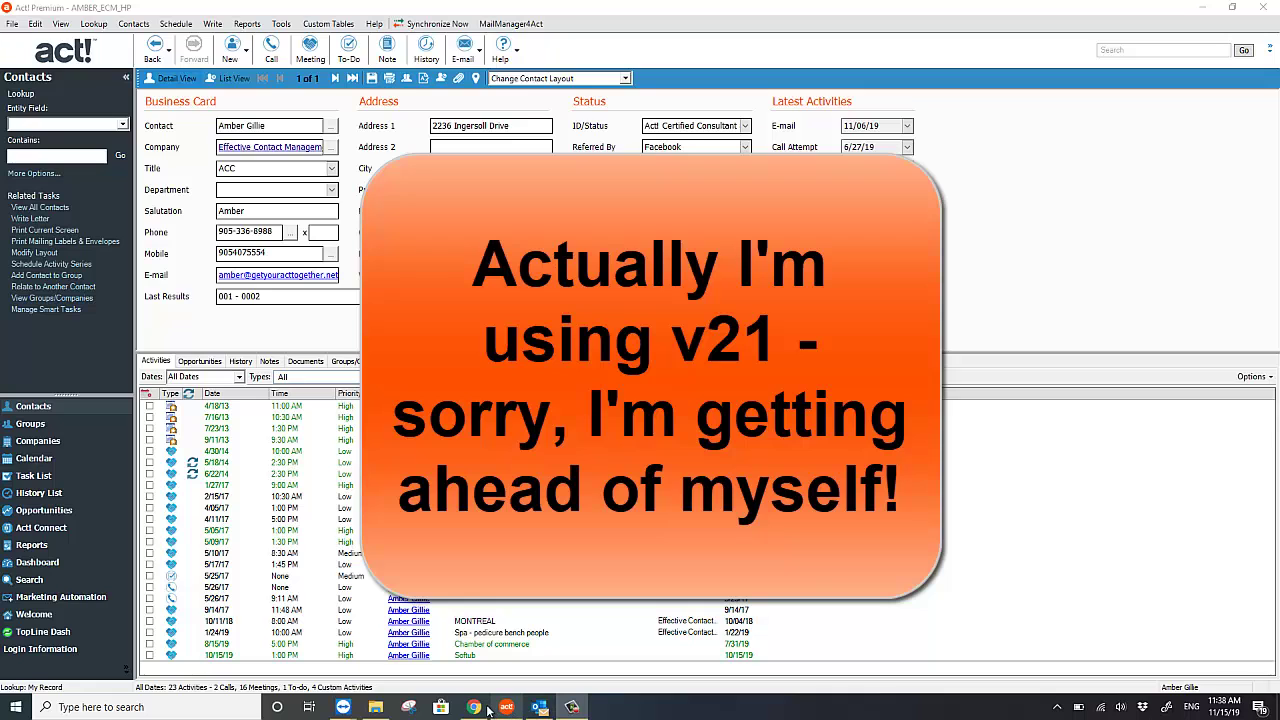
Switch to Outlook and check its version and bitness in the About Outlook information, returning to the inbox
{"action": "left_click", "coordinate": [539, 707]}
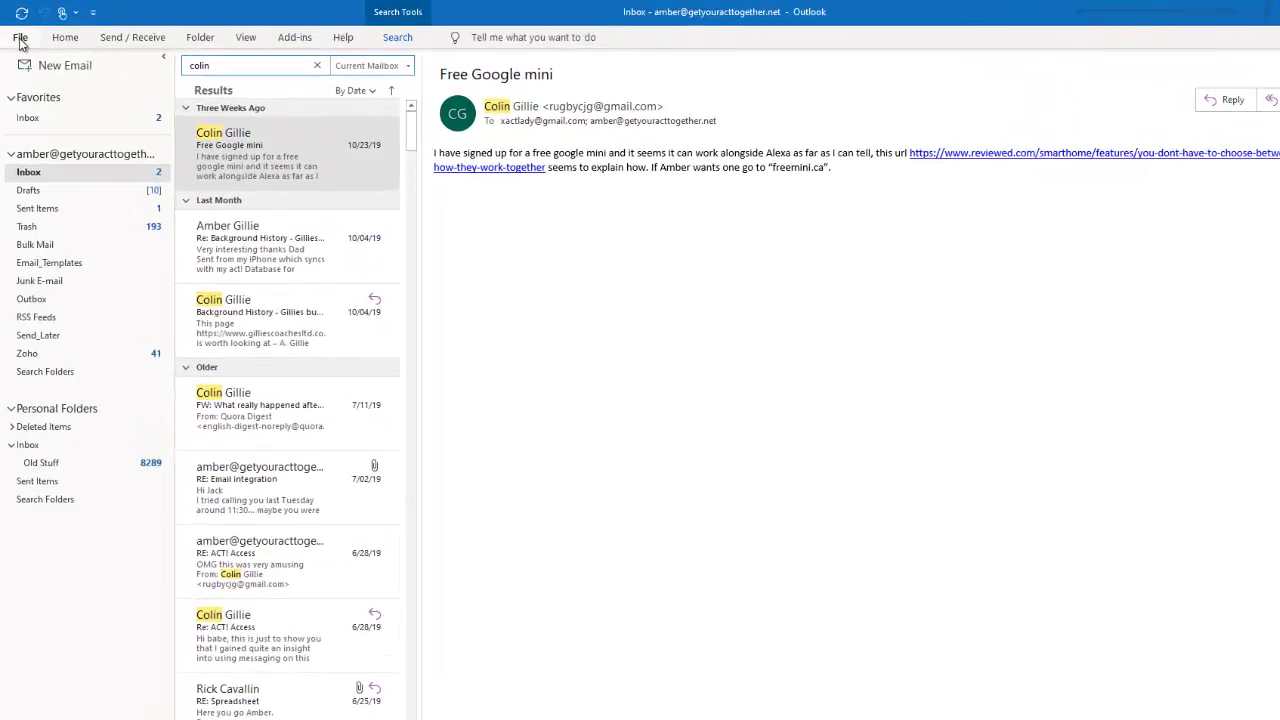
{"action": "left_click", "coordinate": [27, 52]}
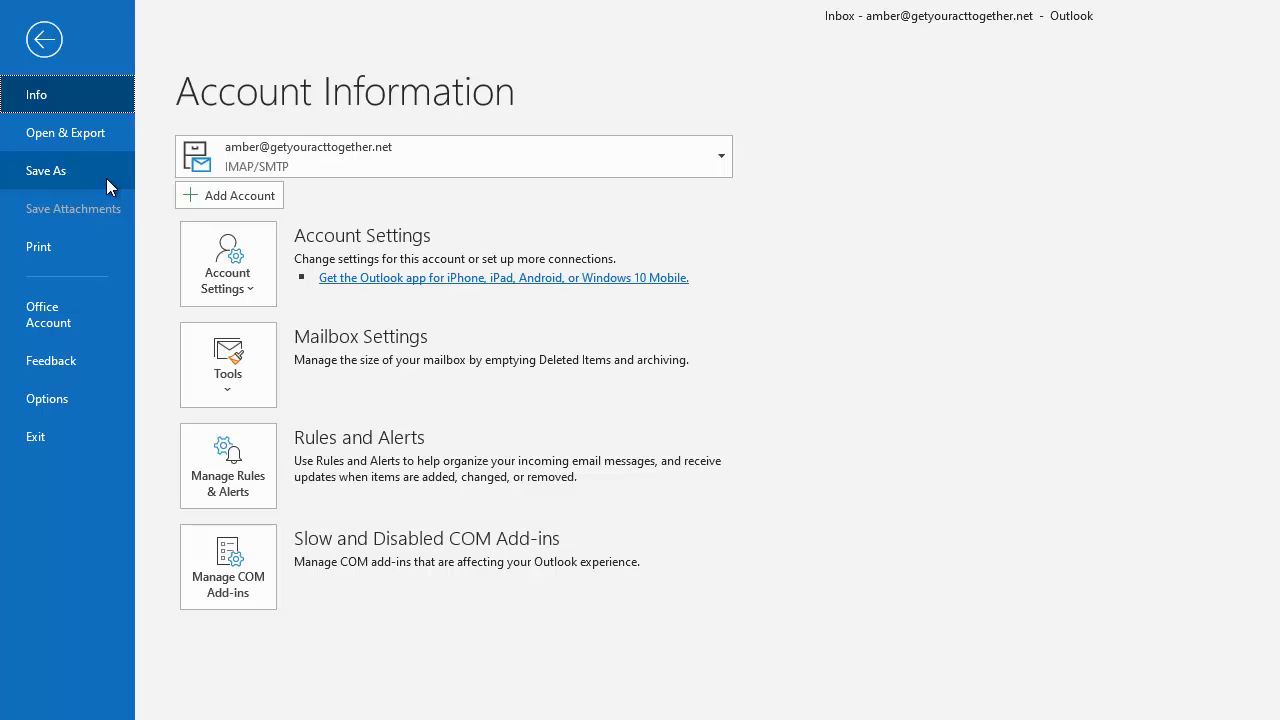
{"action": "left_click", "coordinate": [51, 328]}
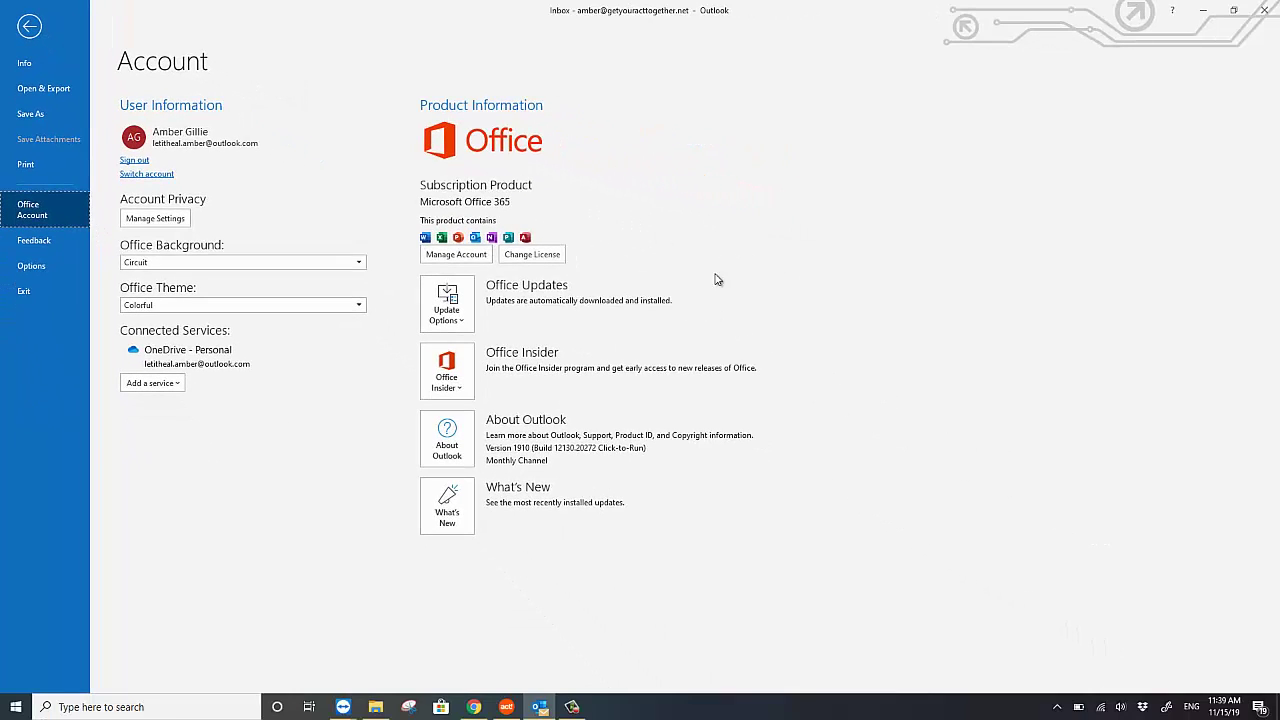
{"action": "left_click", "coordinate": [461, 449]}
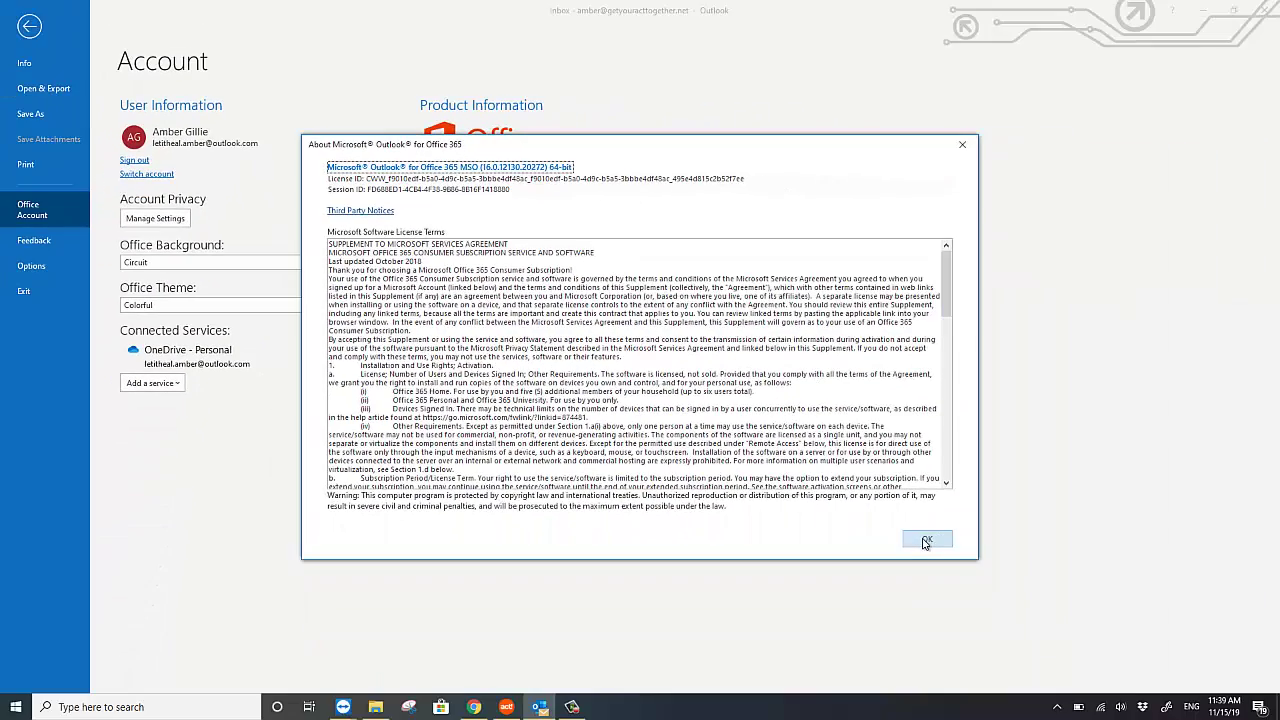
{"action": "left_click", "coordinate": [926, 540]}
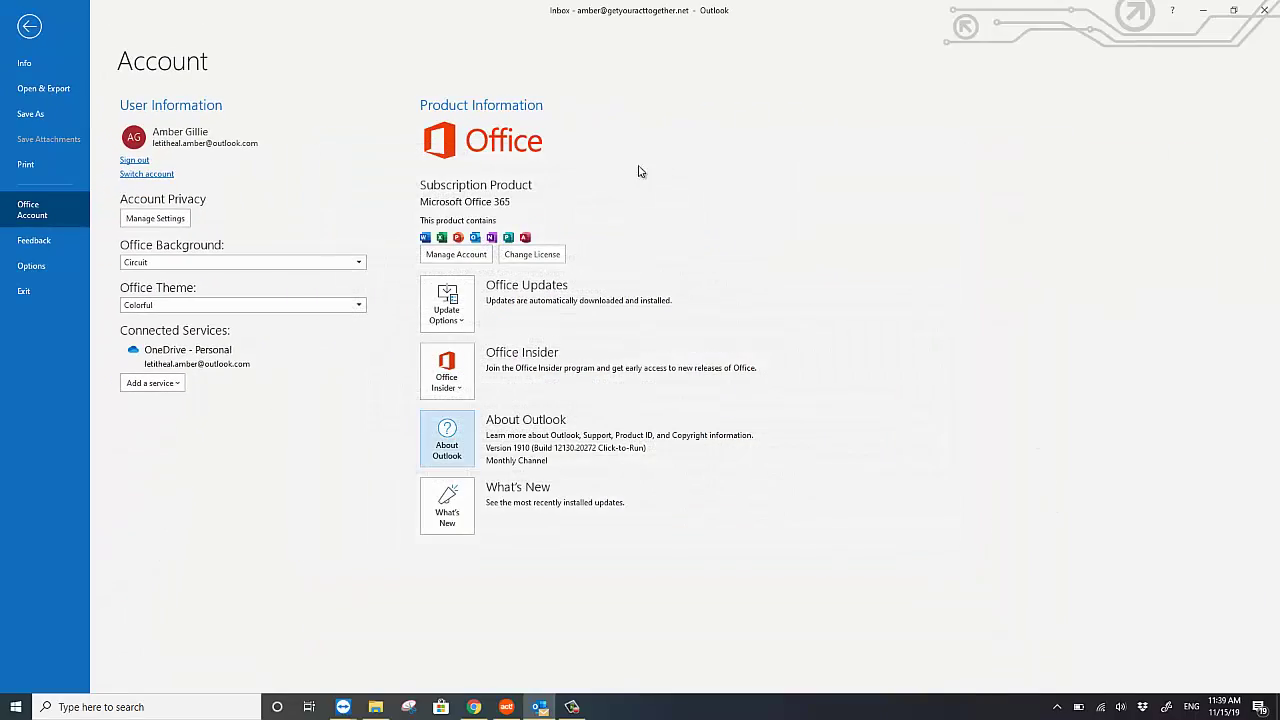
{"action": "left_click", "coordinate": [29, 25]}
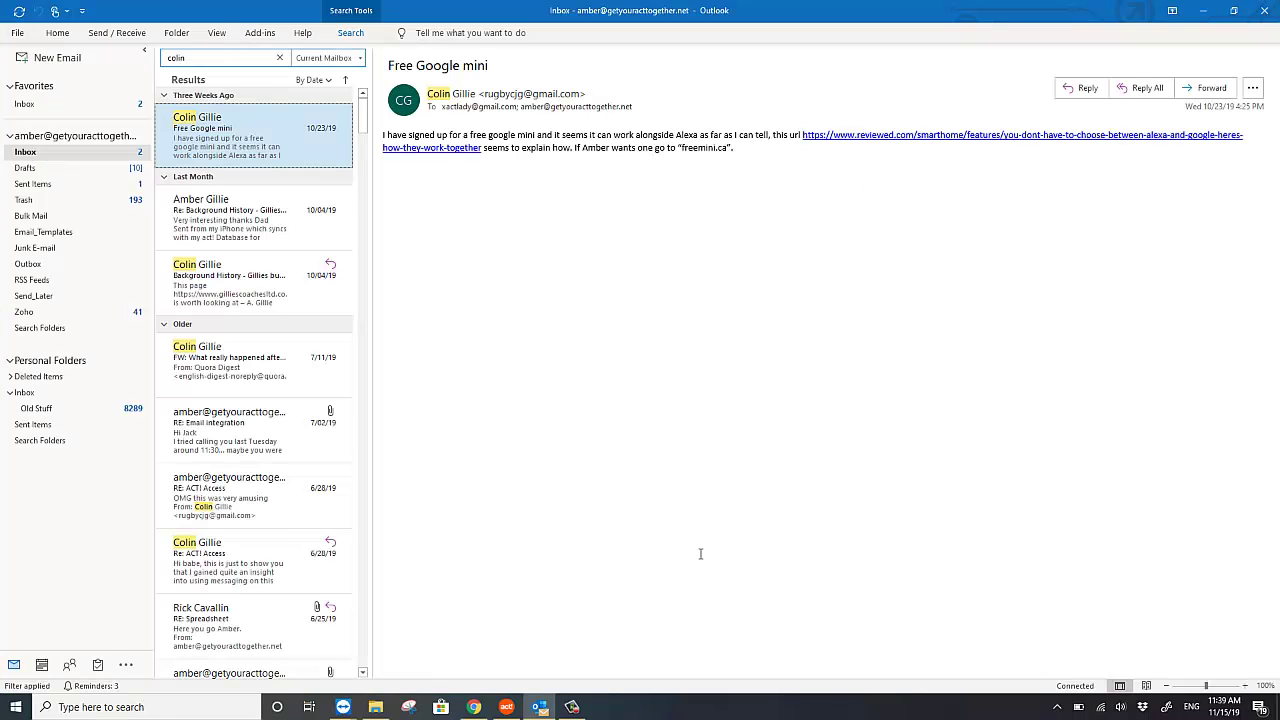
Switch to Act! and run the E-mail System Setup from the preferences, keeping Microsoft Outlook as the e-mail system, up to Outlook Address Books
{"action": "left_click", "coordinate": [506, 707]}
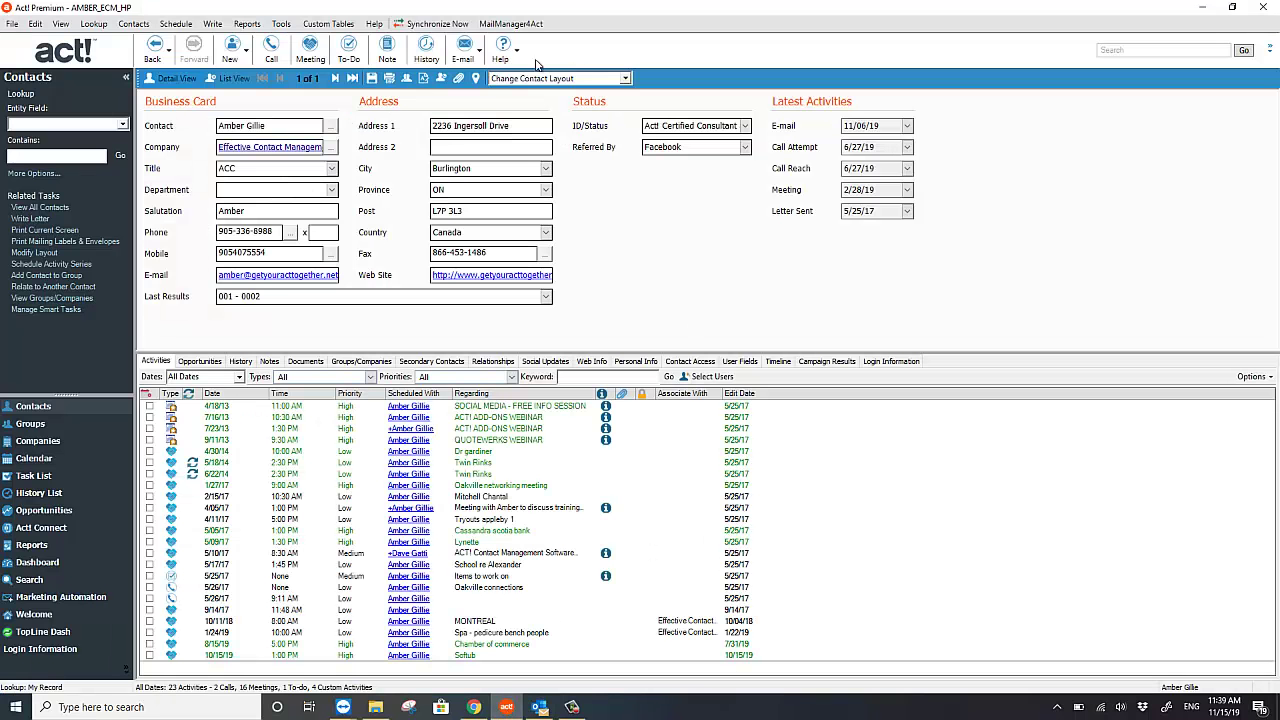
{"action": "left_click", "coordinate": [281, 24]}
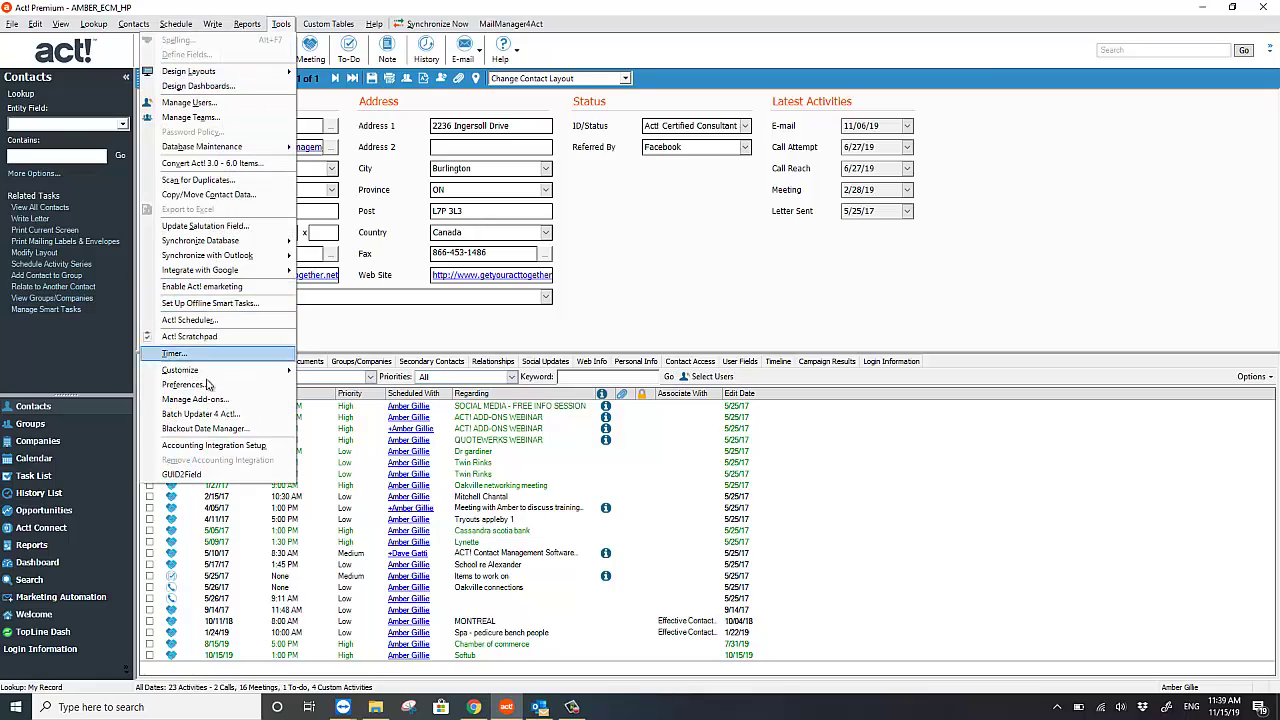
{"action": "left_click", "coordinate": [205, 385]}
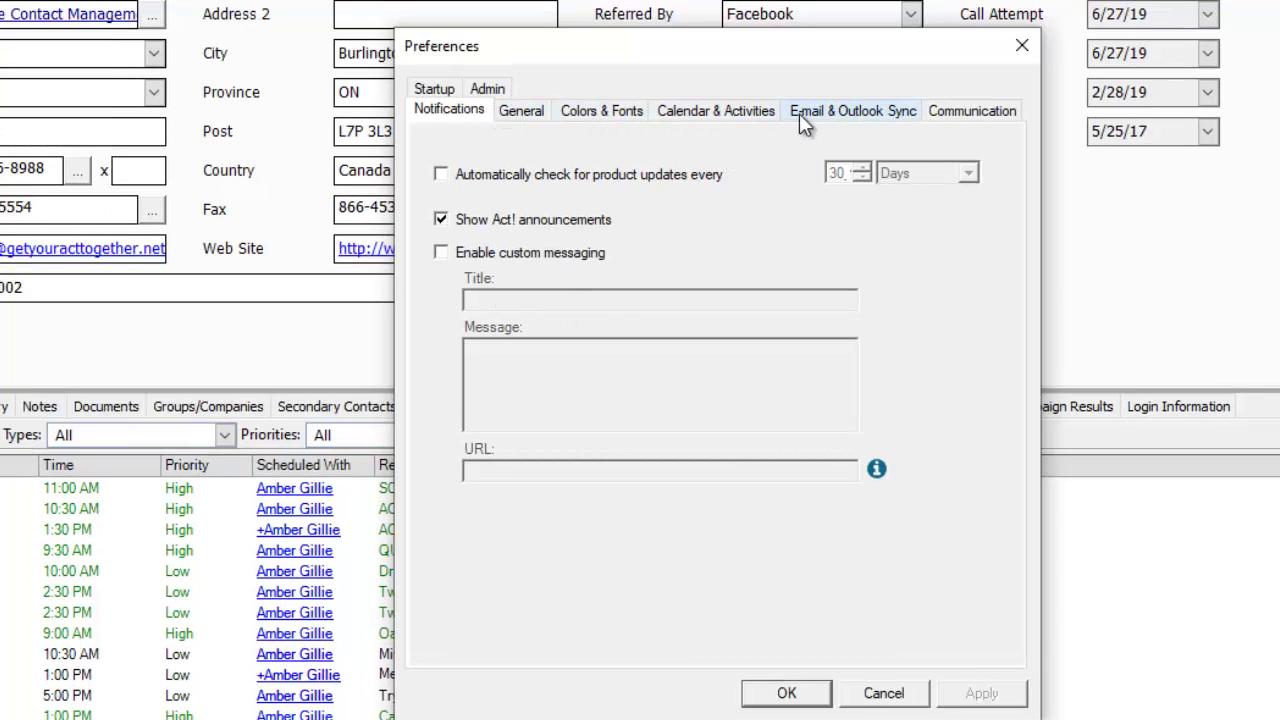
{"action": "left_click", "coordinate": [851, 113]}
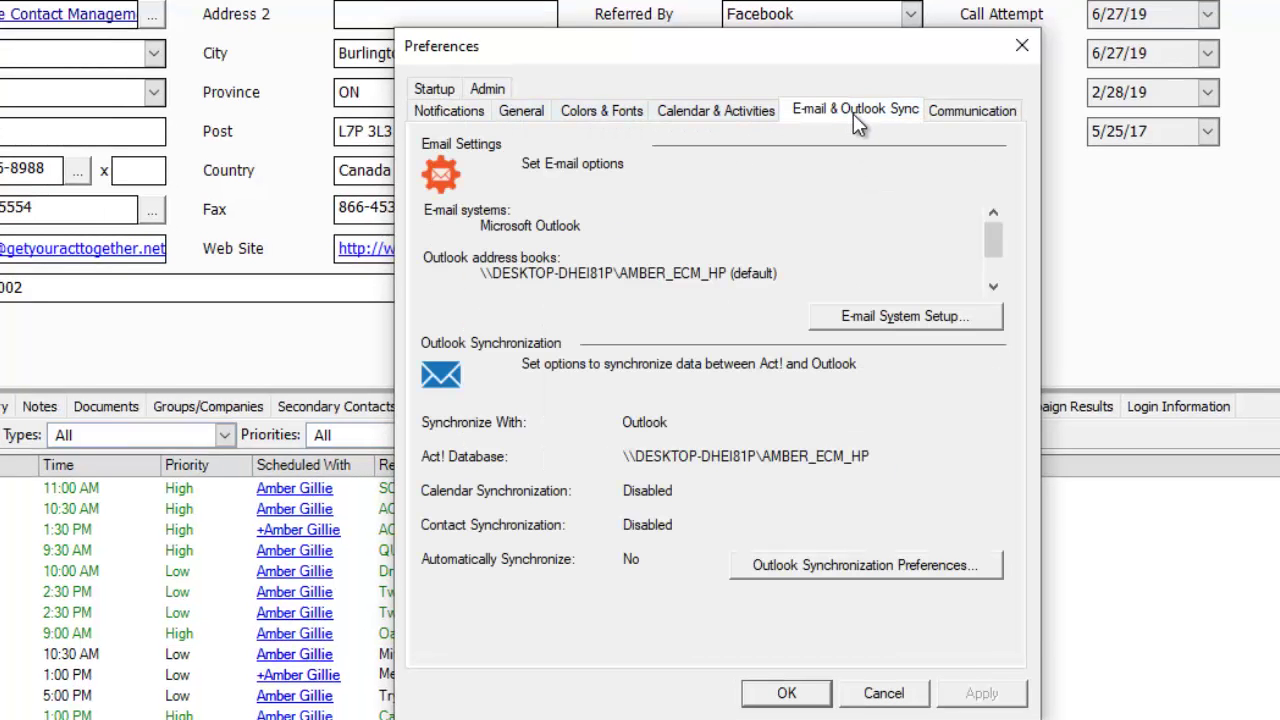
{"action": "left_click", "coordinate": [795, 275]}
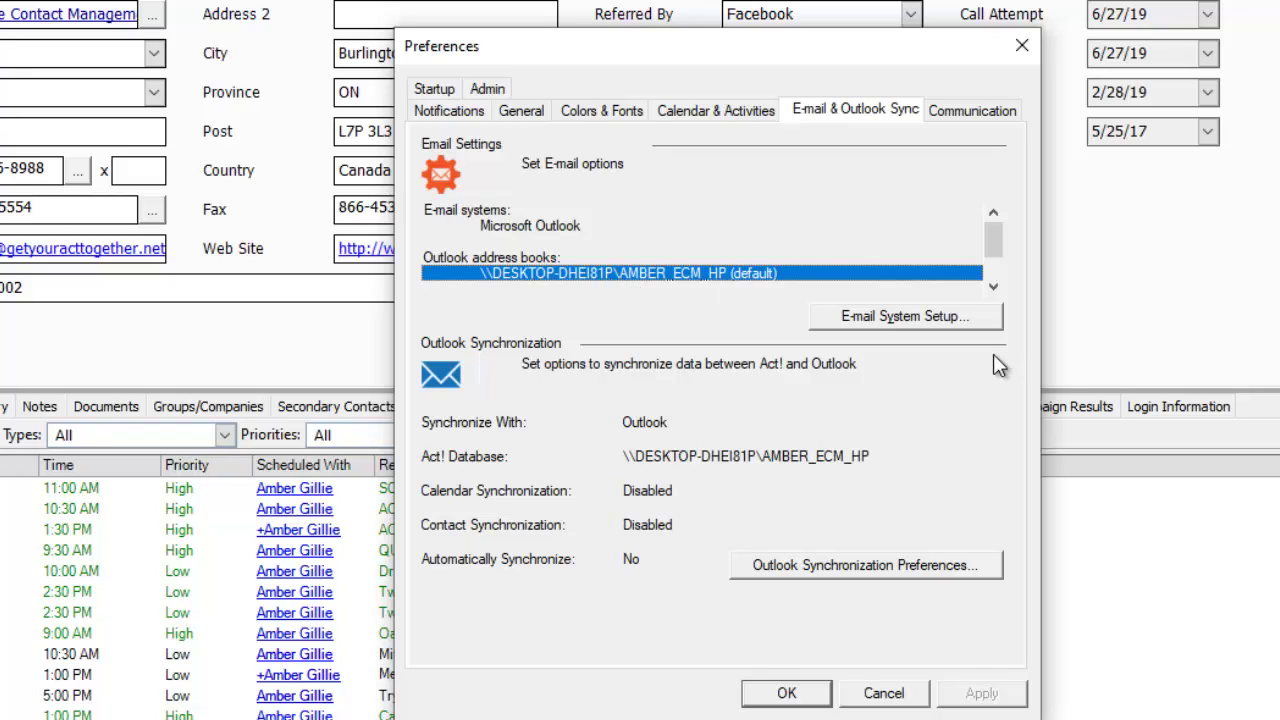
{"action": "left_click", "coordinate": [946, 320]}
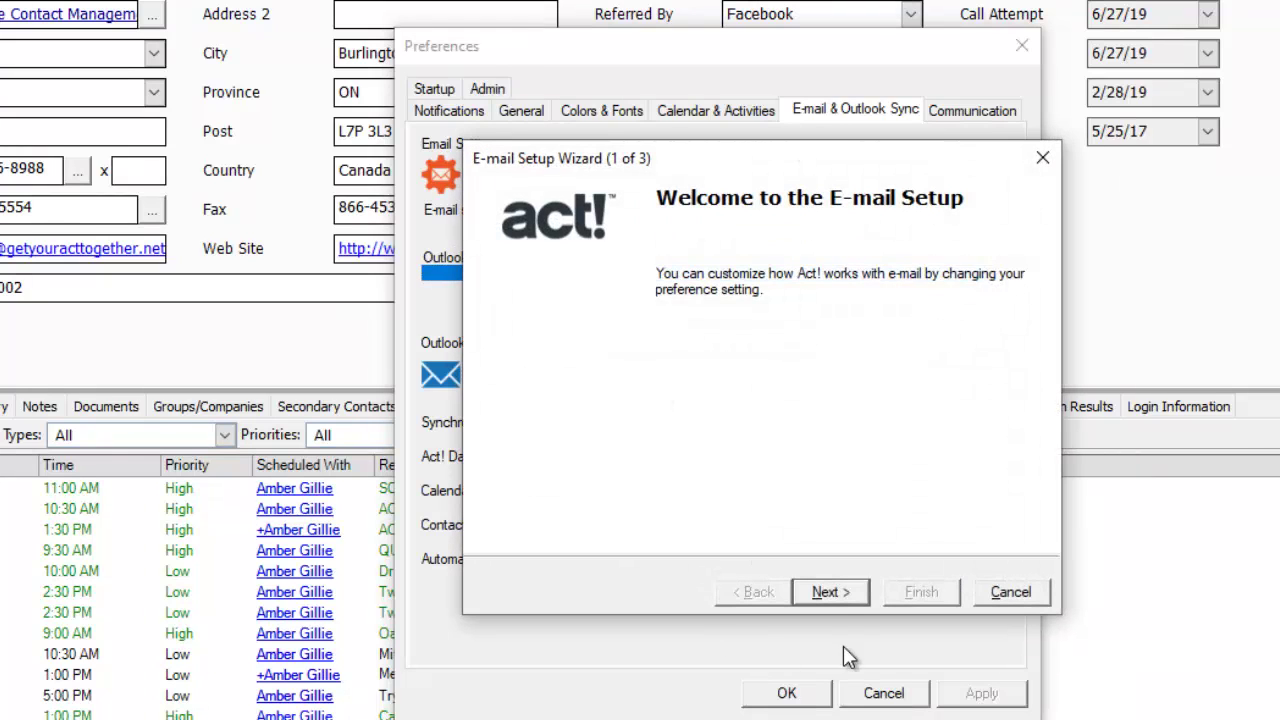
{"action": "left_click", "coordinate": [825, 592]}
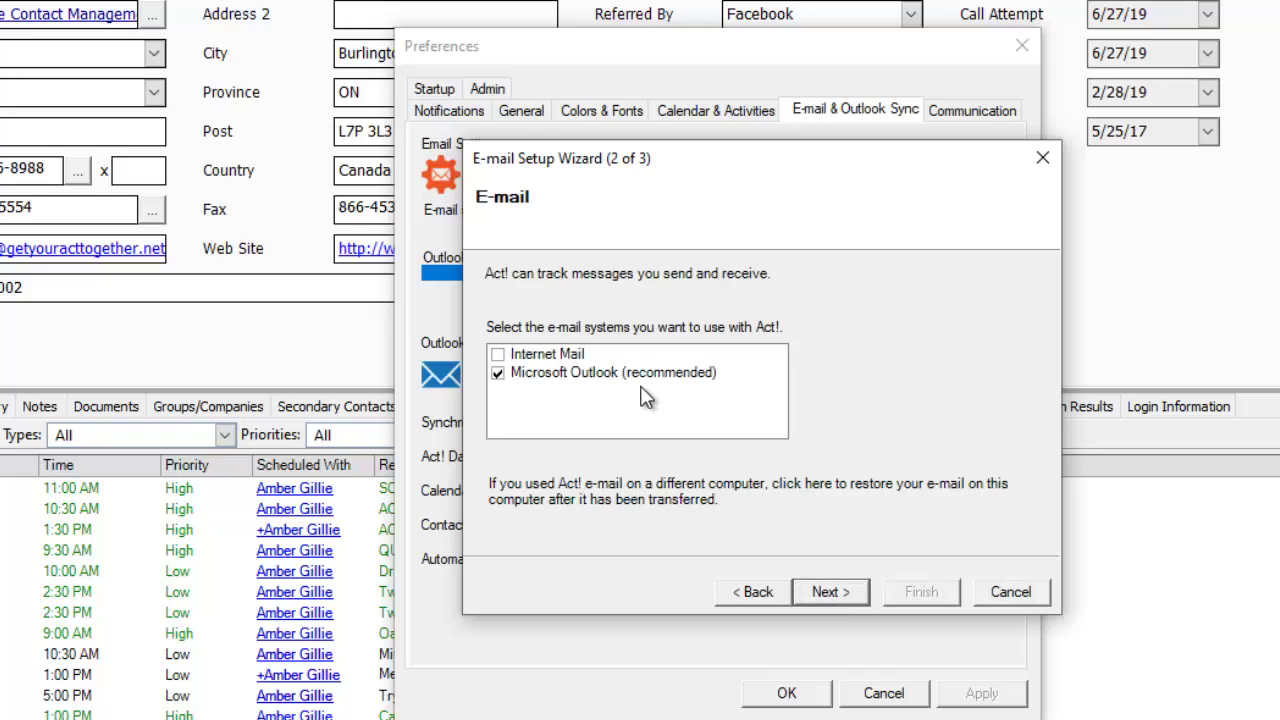
{"action": "left_click", "coordinate": [853, 598]}
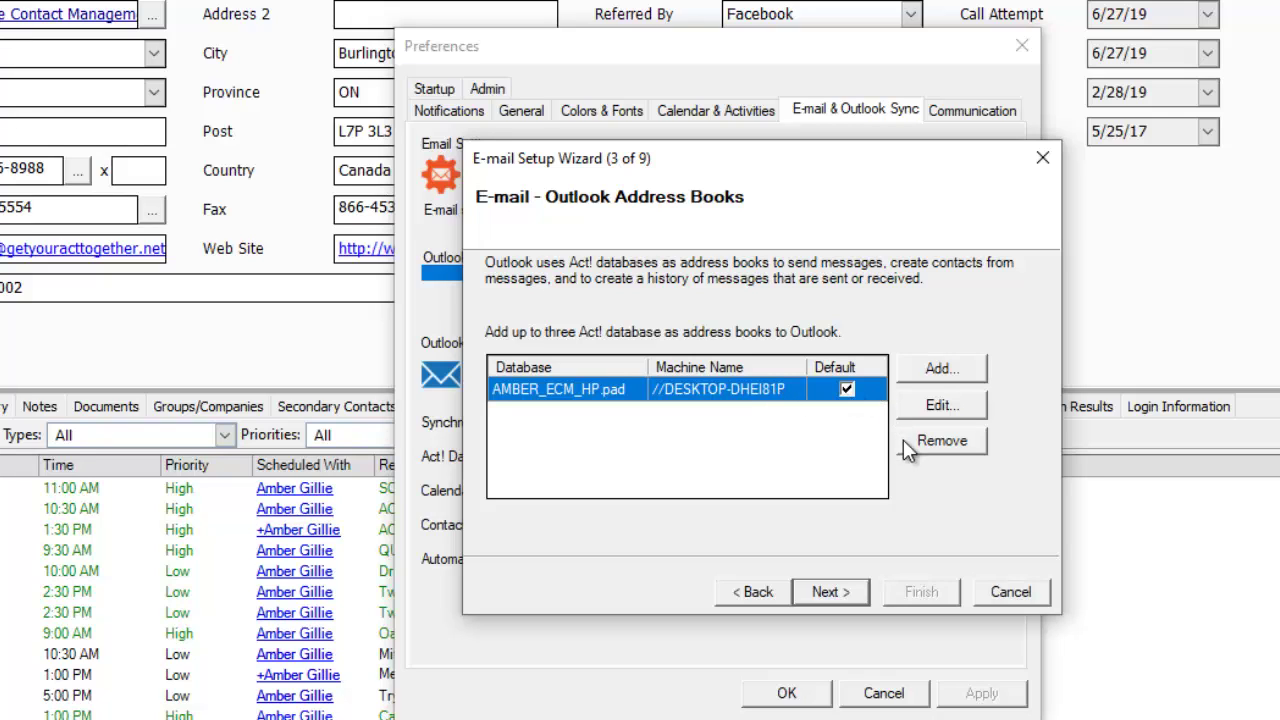
Remove the existing Act! database address book and add the same database again, entering the user's account password
{"action": "left_click", "coordinate": [932, 438]}
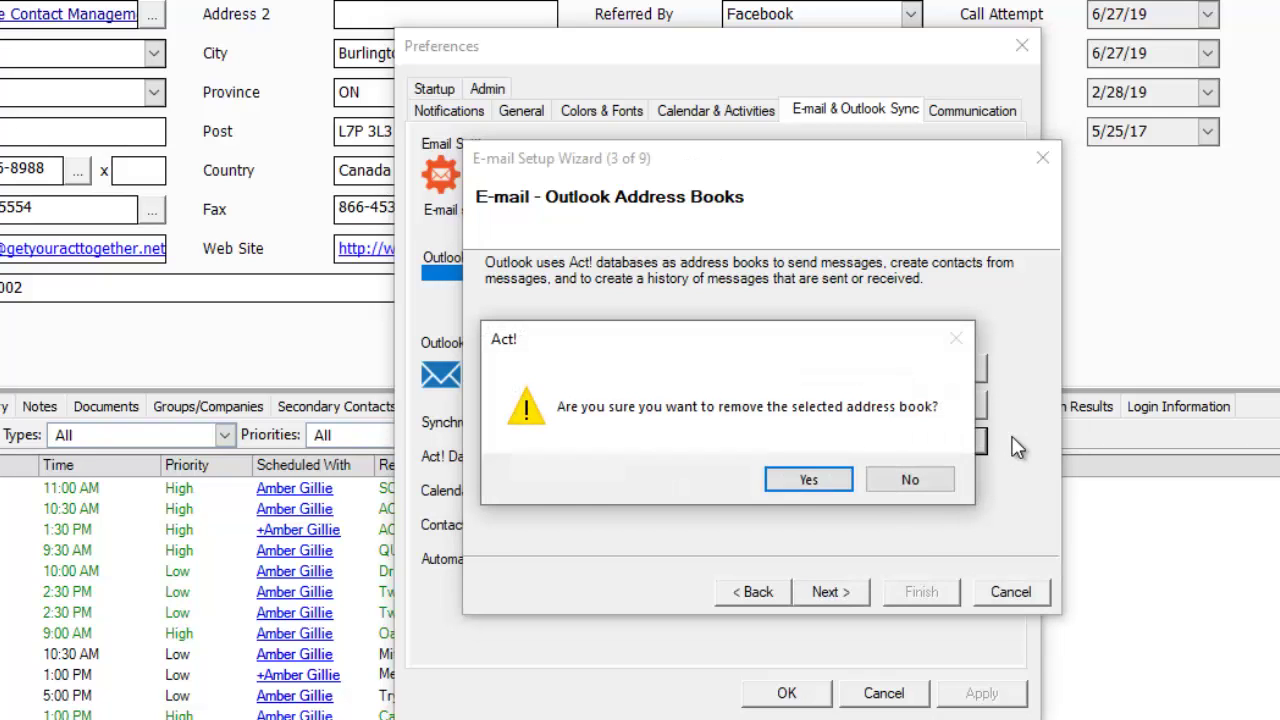
{"action": "left_click", "coordinate": [805, 478]}
{"action": "left_click", "coordinate": [937, 370]}
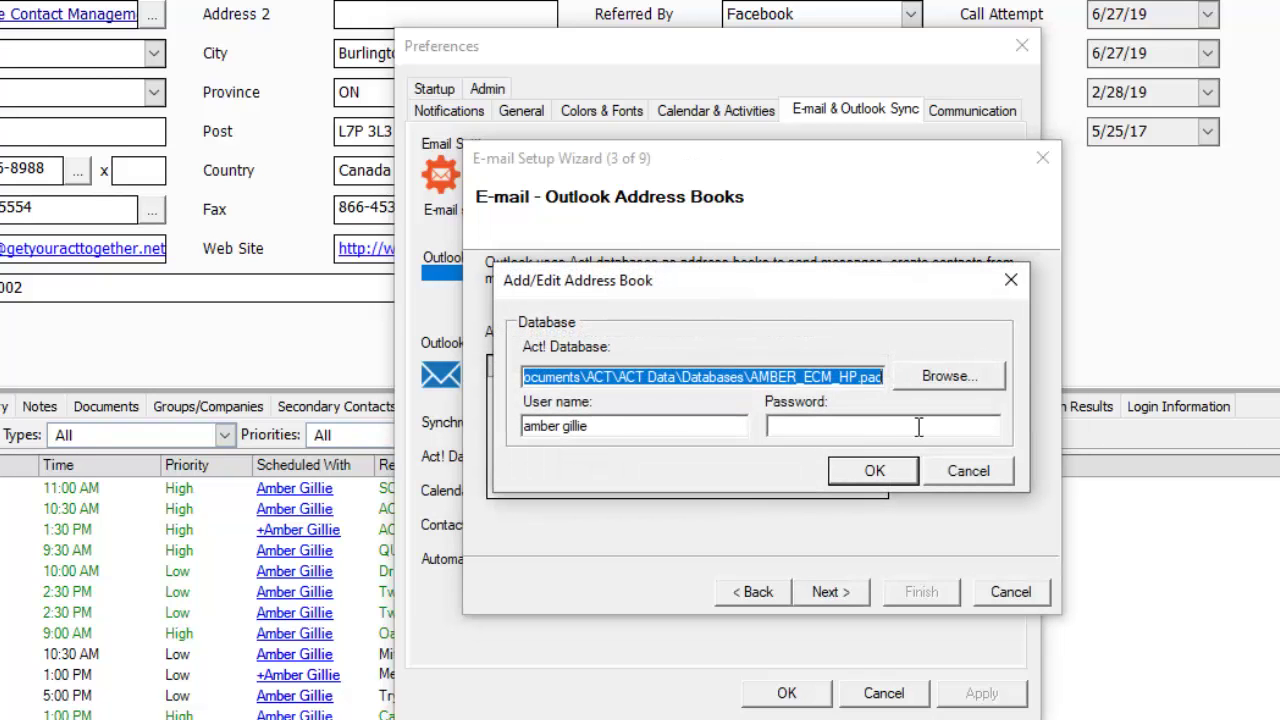
{"action": "left_click", "coordinate": [896, 428]}
{"action": "type", "text": "••••••"}
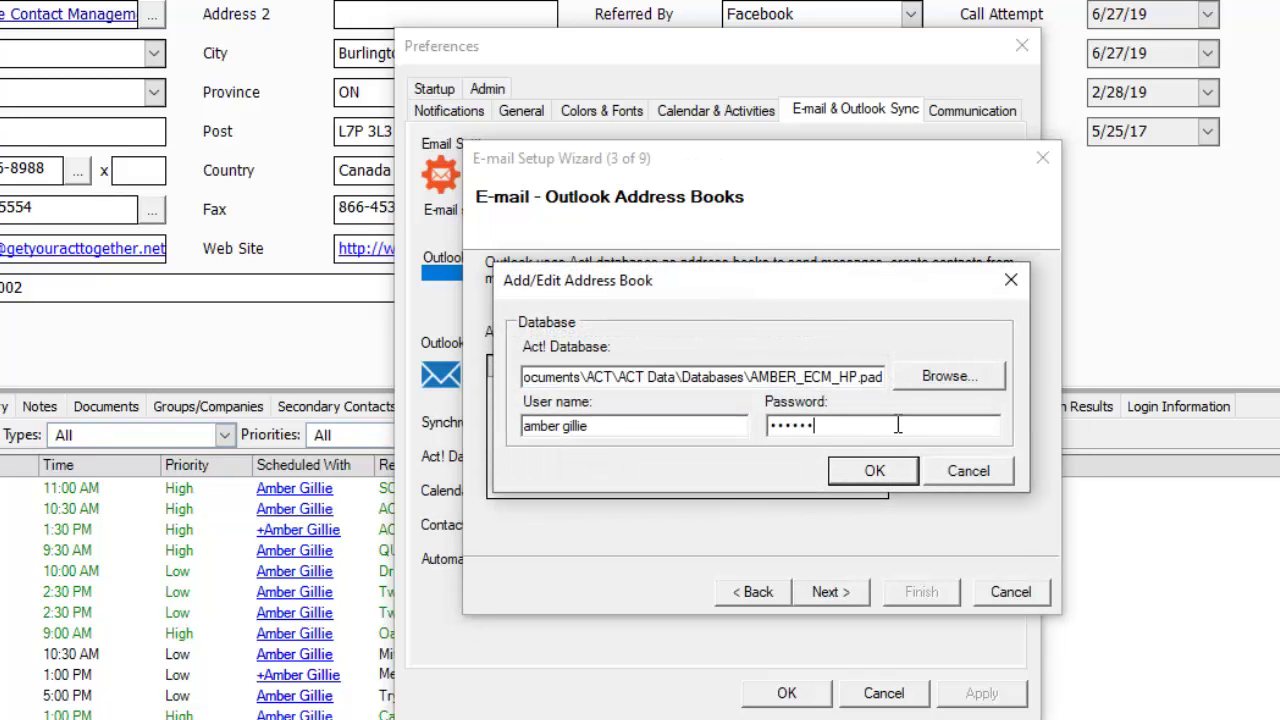
{"action": "type", "text": "•••"}
{"action": "left_click", "coordinate": [874, 474]}
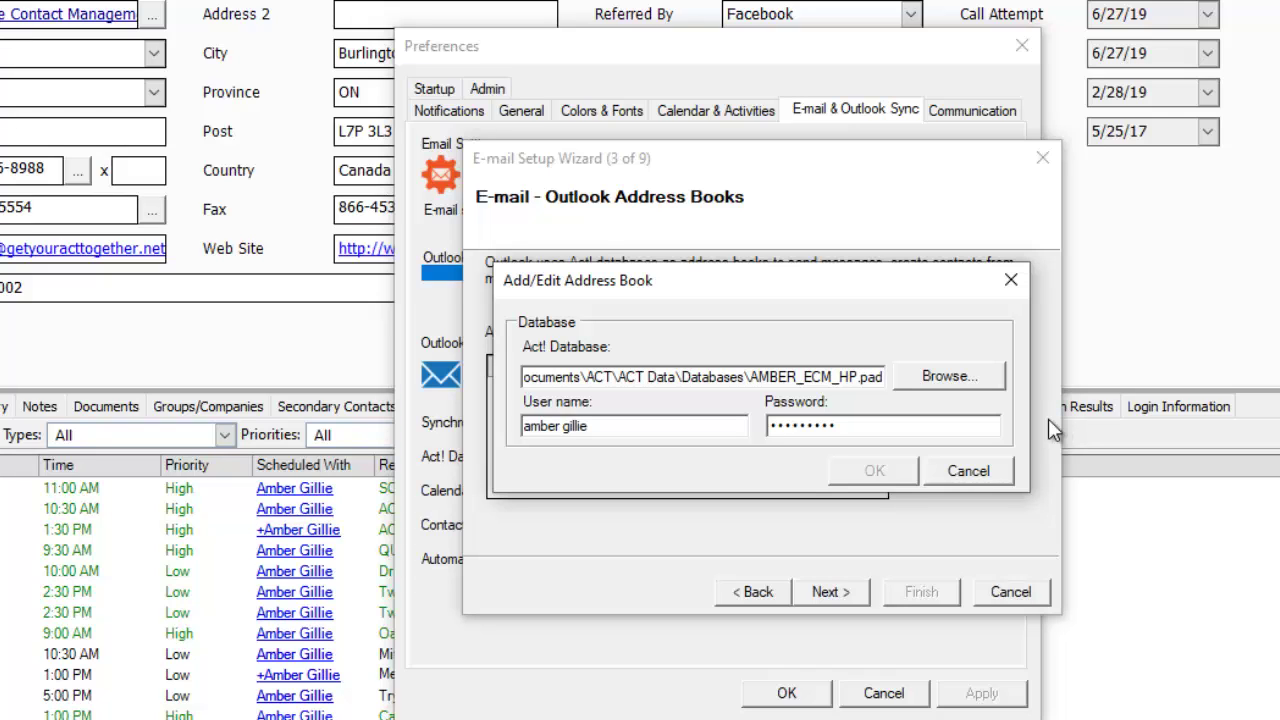
{"action": "left_click", "coordinate": [910, 481]}
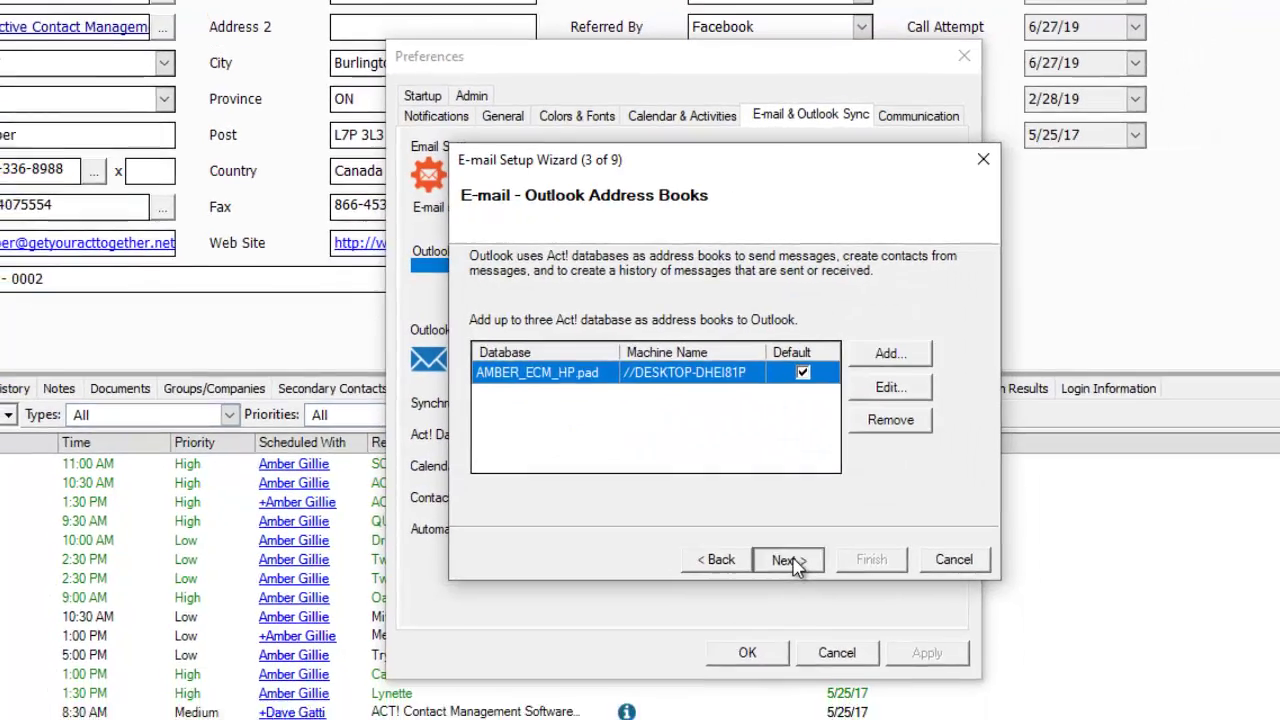
Finish the E-mail Setup Wizard with the remaining settings left as they are and save the preferences
{"action": "left_click", "coordinate": [840, 592]}
{"action": "left_click", "coordinate": [733, 517]}
{"action": "left_click", "coordinate": [733, 517]}
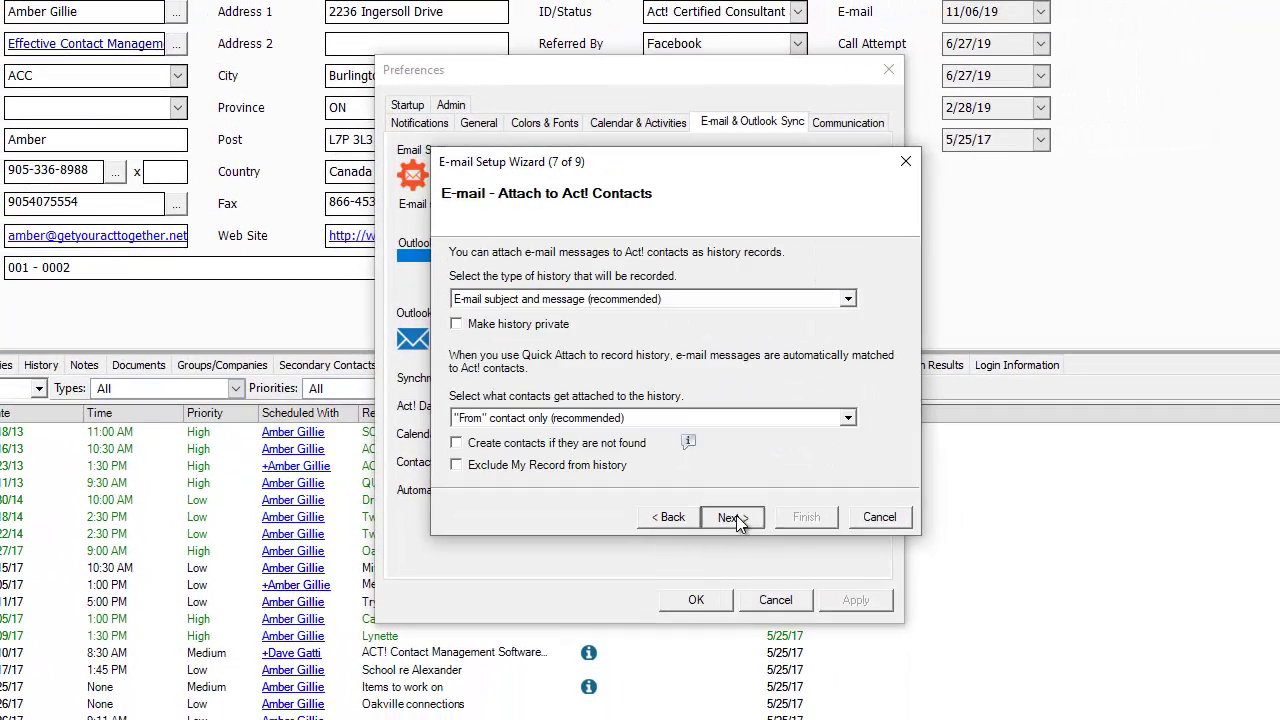
{"action": "left_click", "coordinate": [733, 517]}
{"action": "left_click", "coordinate": [733, 517]}
{"action": "left_click", "coordinate": [809, 518]}
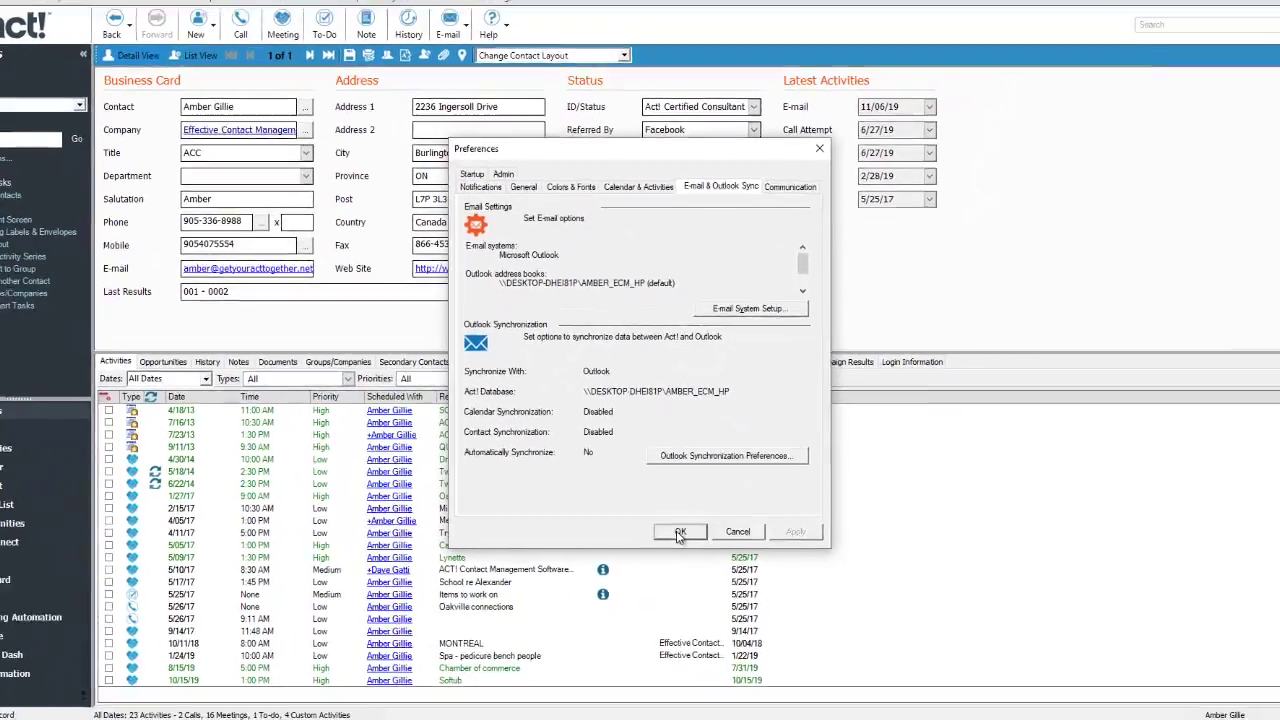
{"action": "left_click", "coordinate": [696, 599]}
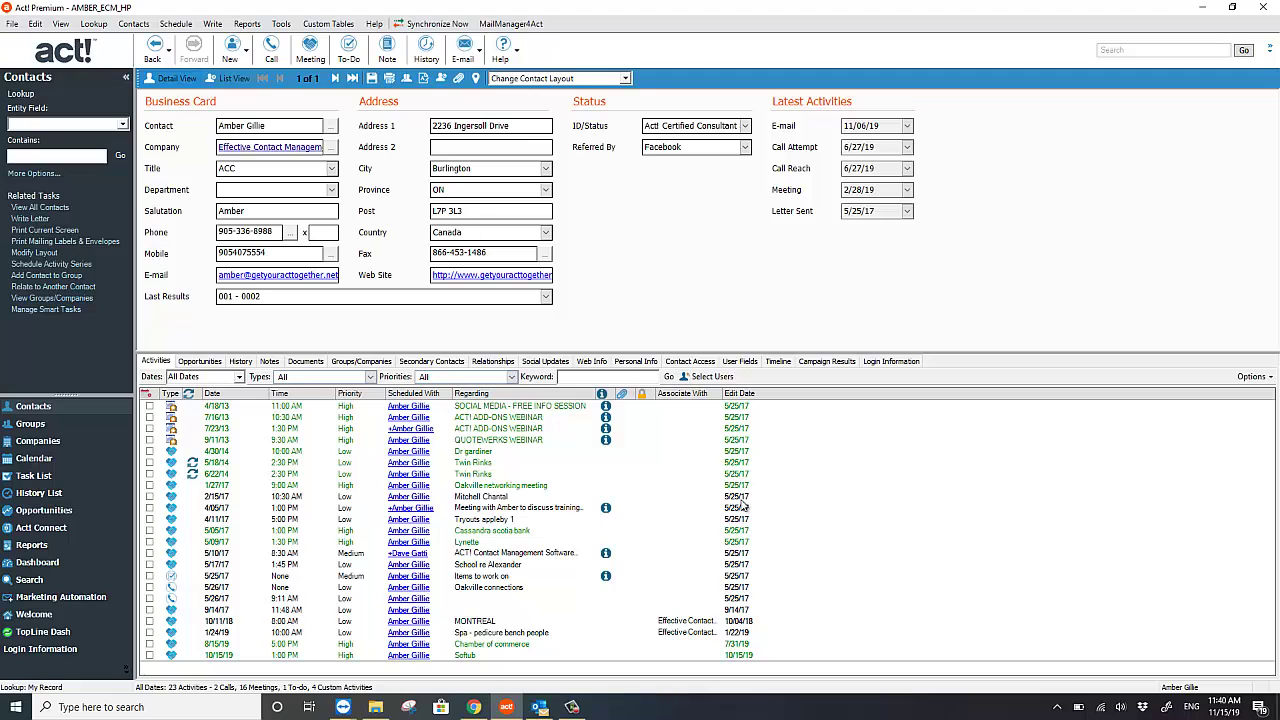
Switch to Outlook and look for the Act! commands, such as Quick Attach, among the add-ins
{"action": "mouse_move", "coordinate": [541, 711]}
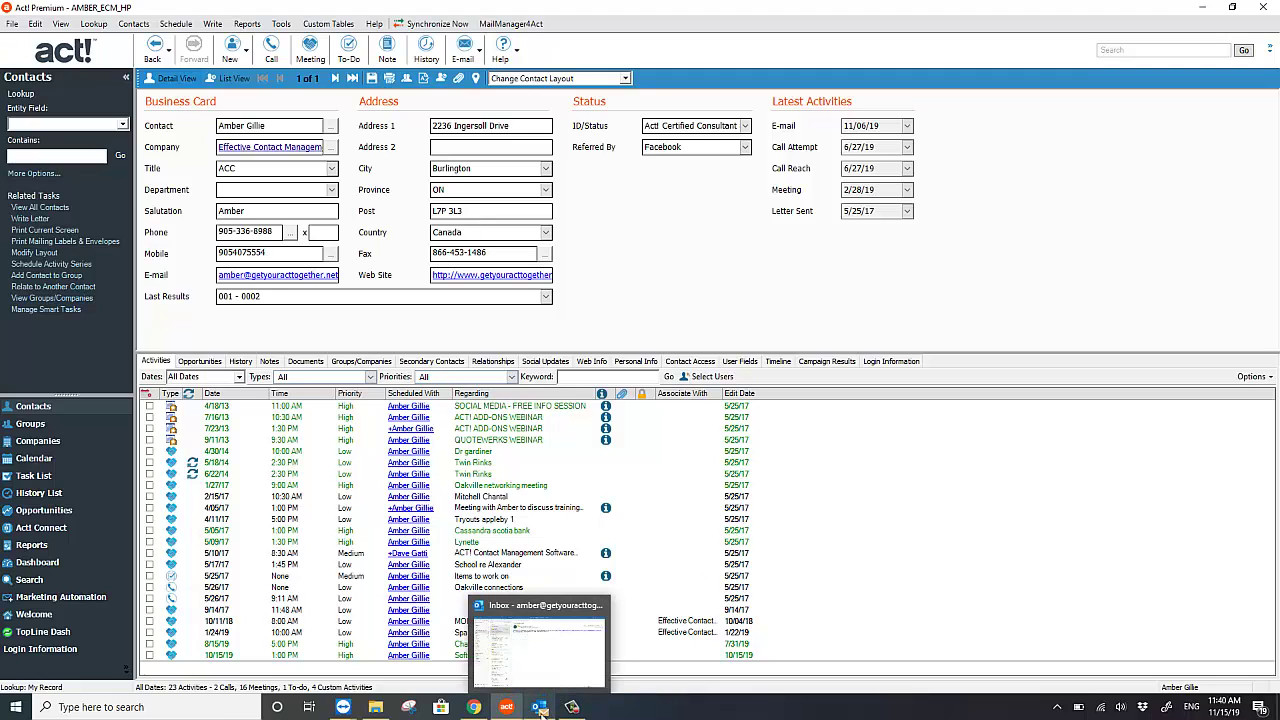
{"action": "left_click", "coordinate": [541, 711]}
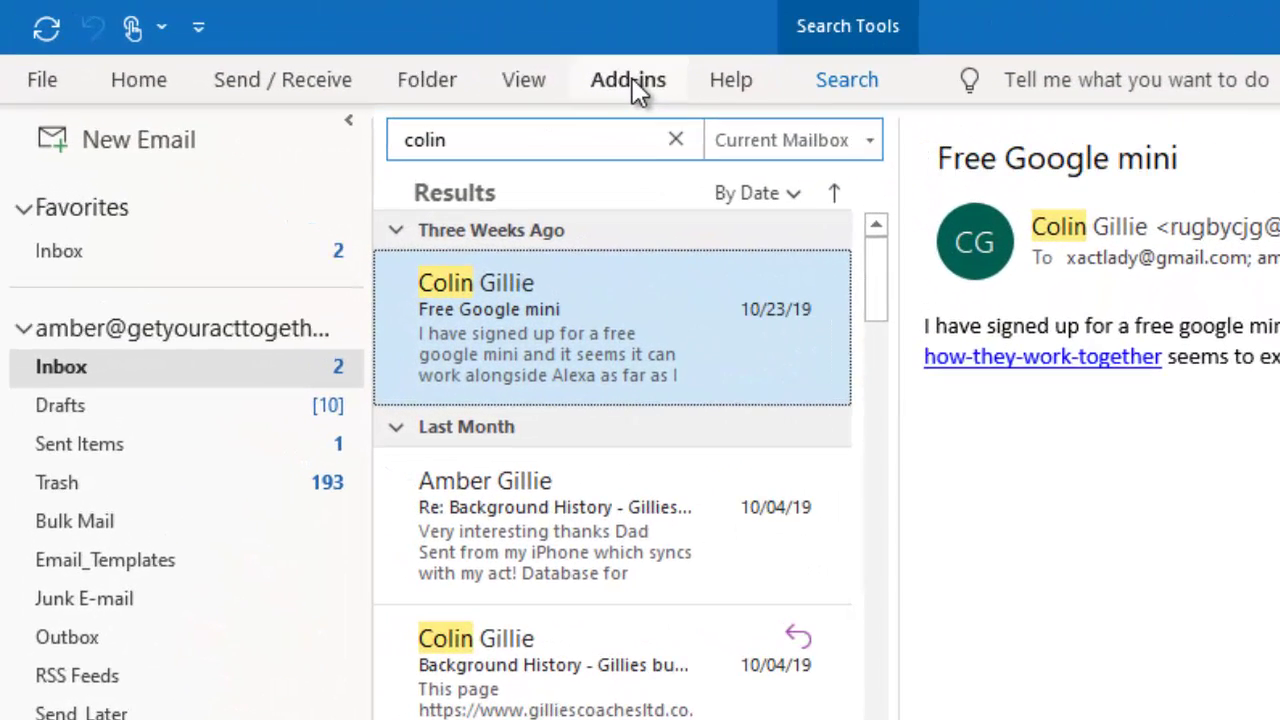
{"action": "left_click", "coordinate": [632, 78]}
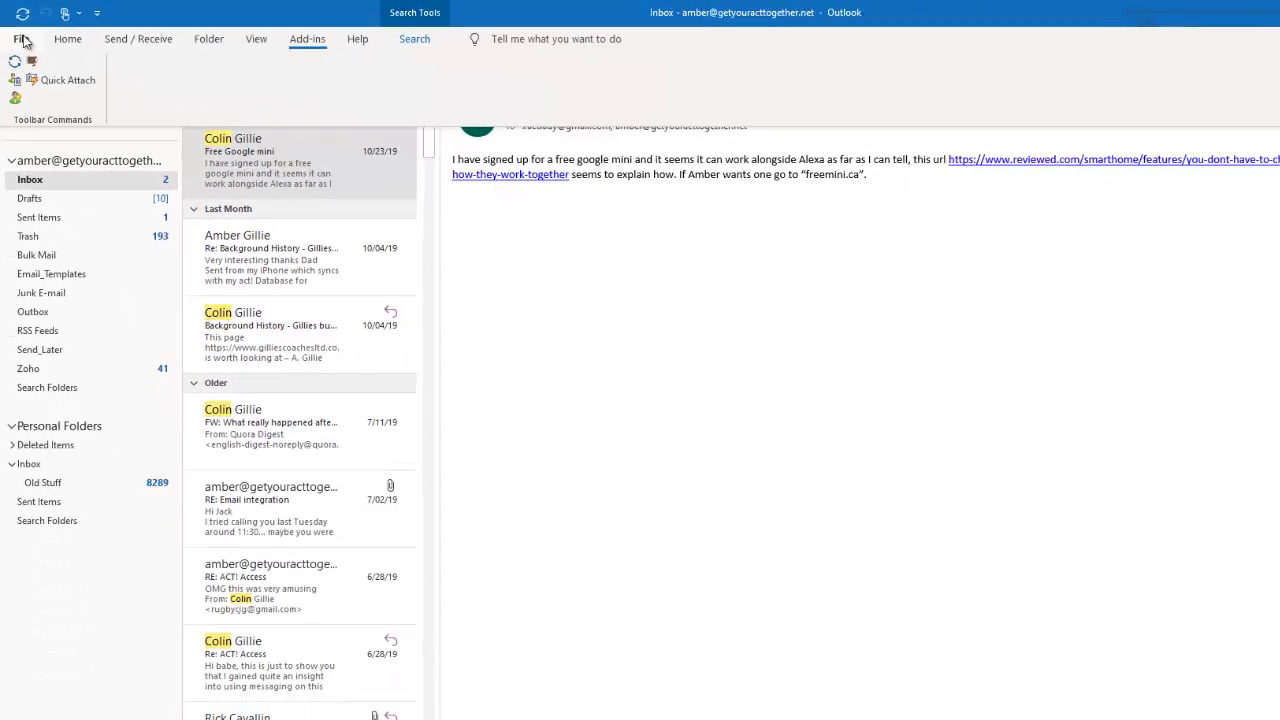
In the slow and disabled add-ins, set Act.Office.Outlook.Addin to not be monitored for the next 30 days
{"action": "left_click", "coordinate": [42, 80]}
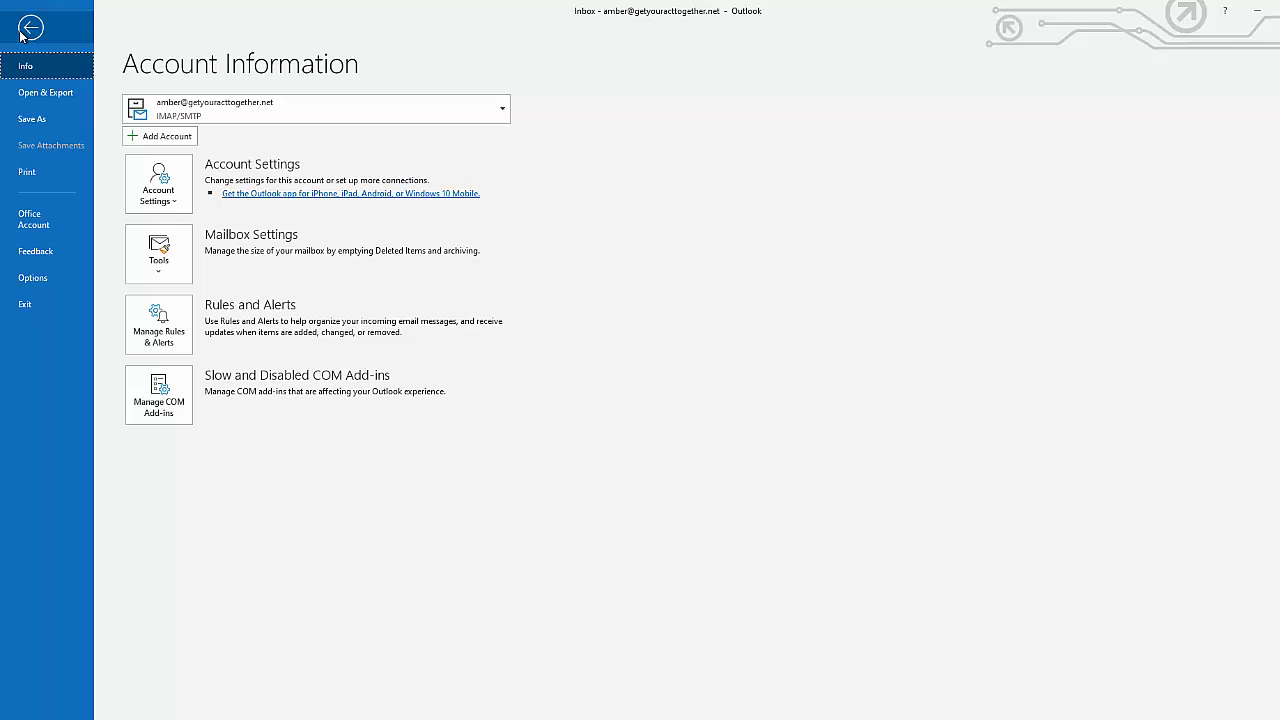
{"action": "left_click", "coordinate": [157, 401]}
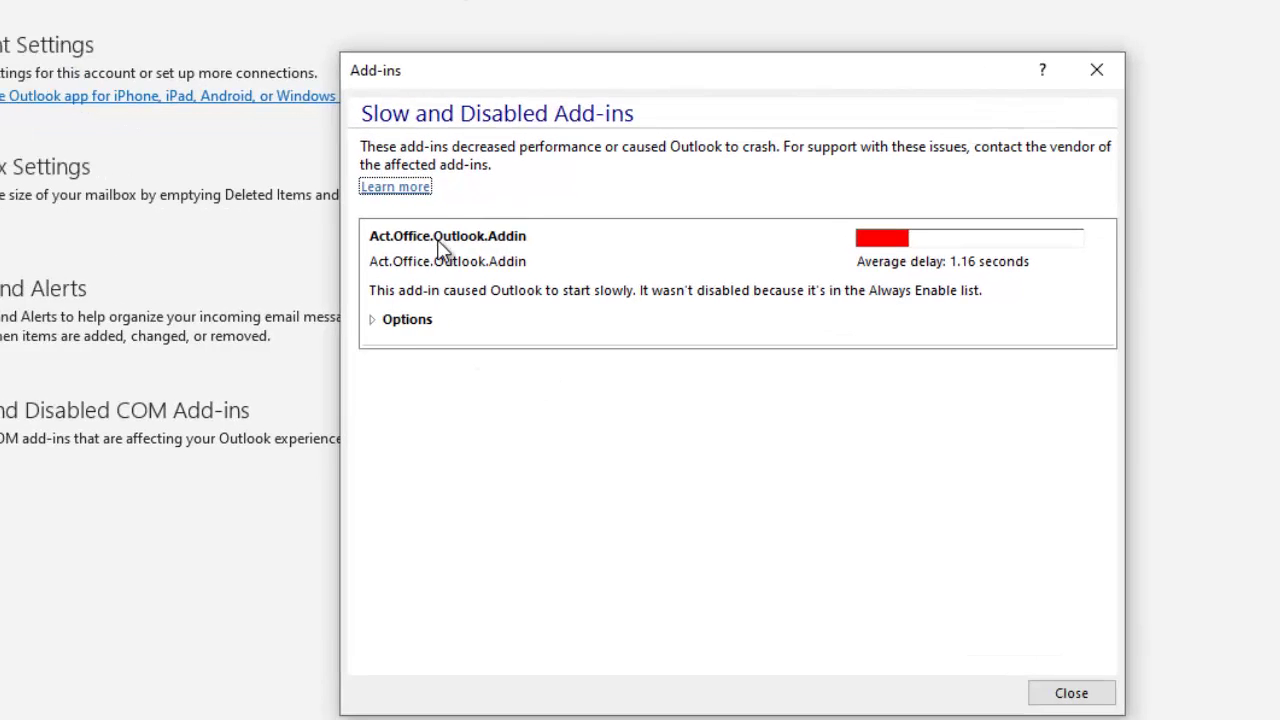
{"action": "left_click", "coordinate": [378, 320]}
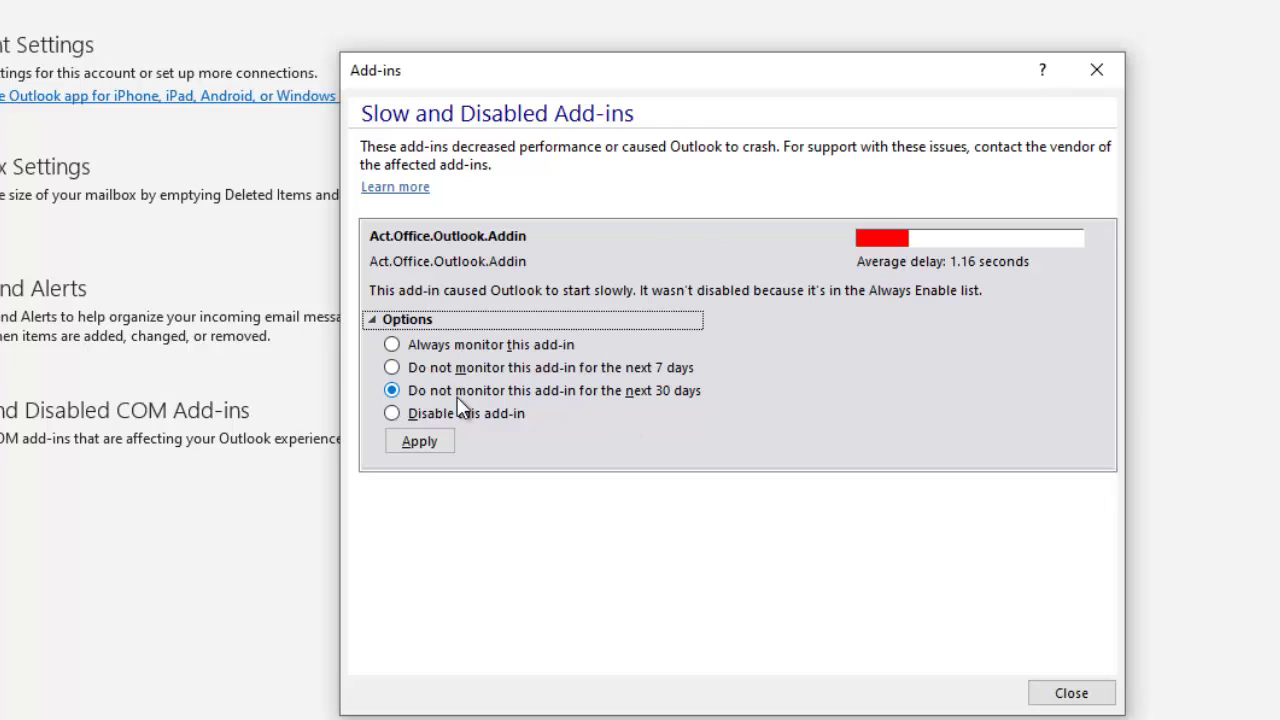
{"action": "left_click", "coordinate": [420, 442]}
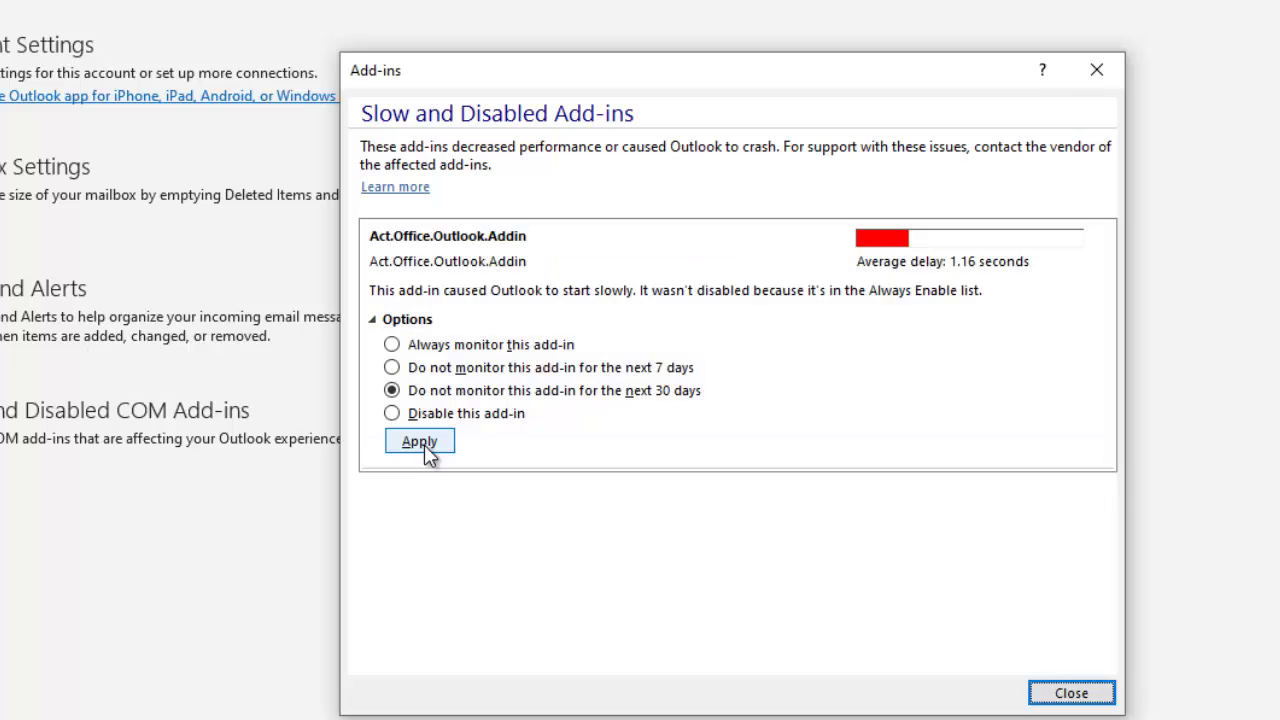
{"action": "left_click", "coordinate": [1095, 692]}
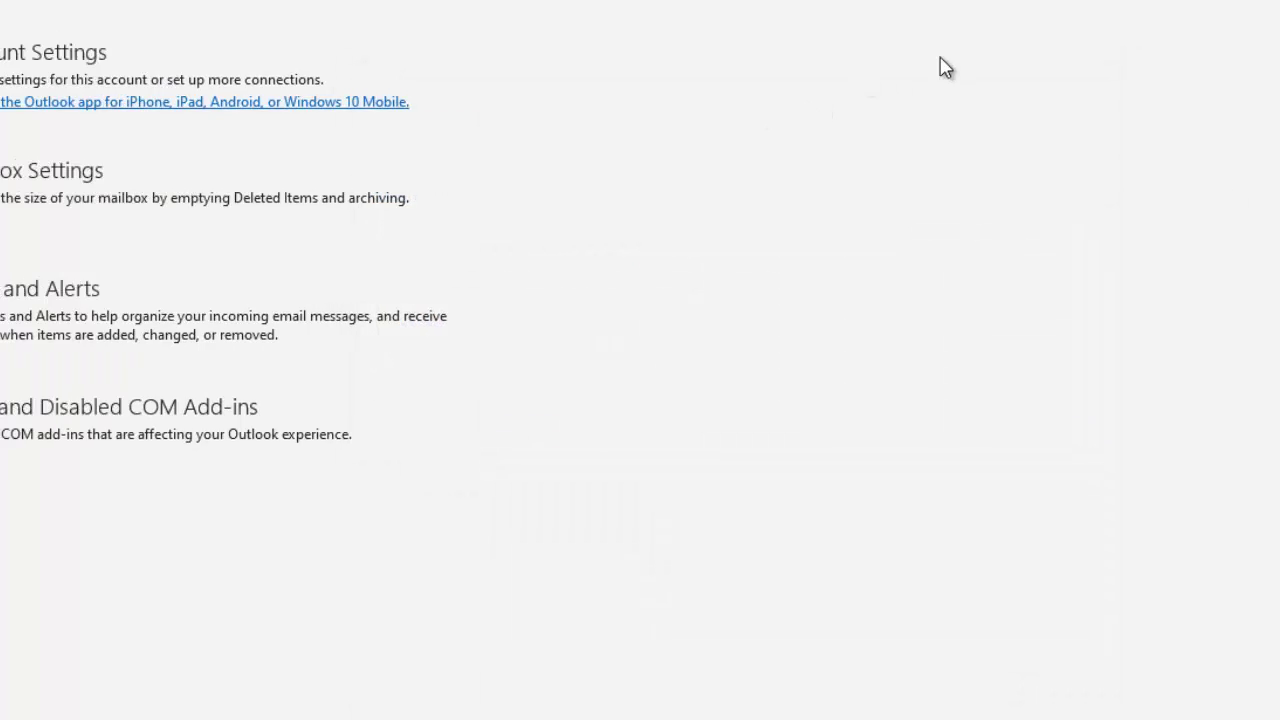
Check Act.Office.Outlook.Addin in the COM add-ins of the Outlook options, toggling it off and on, and cancel without saving
{"action": "left_click", "coordinate": [43, 268]}
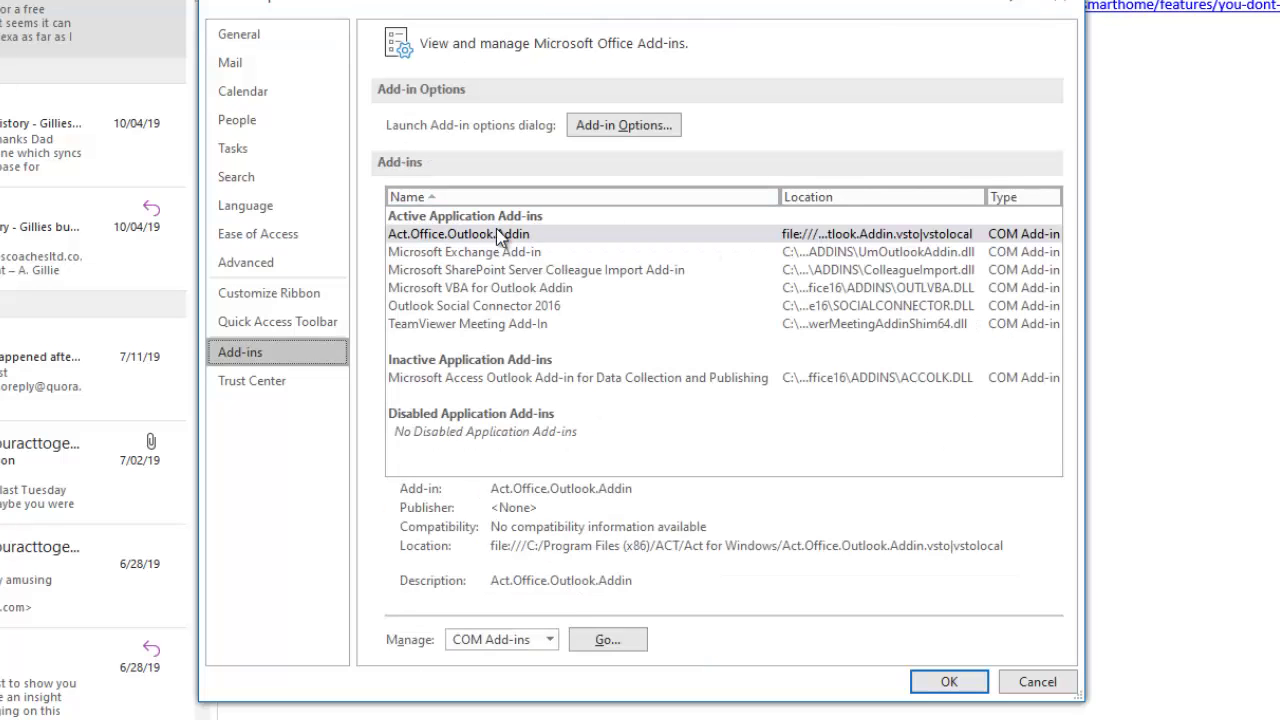
{"action": "left_click", "coordinate": [485, 236]}
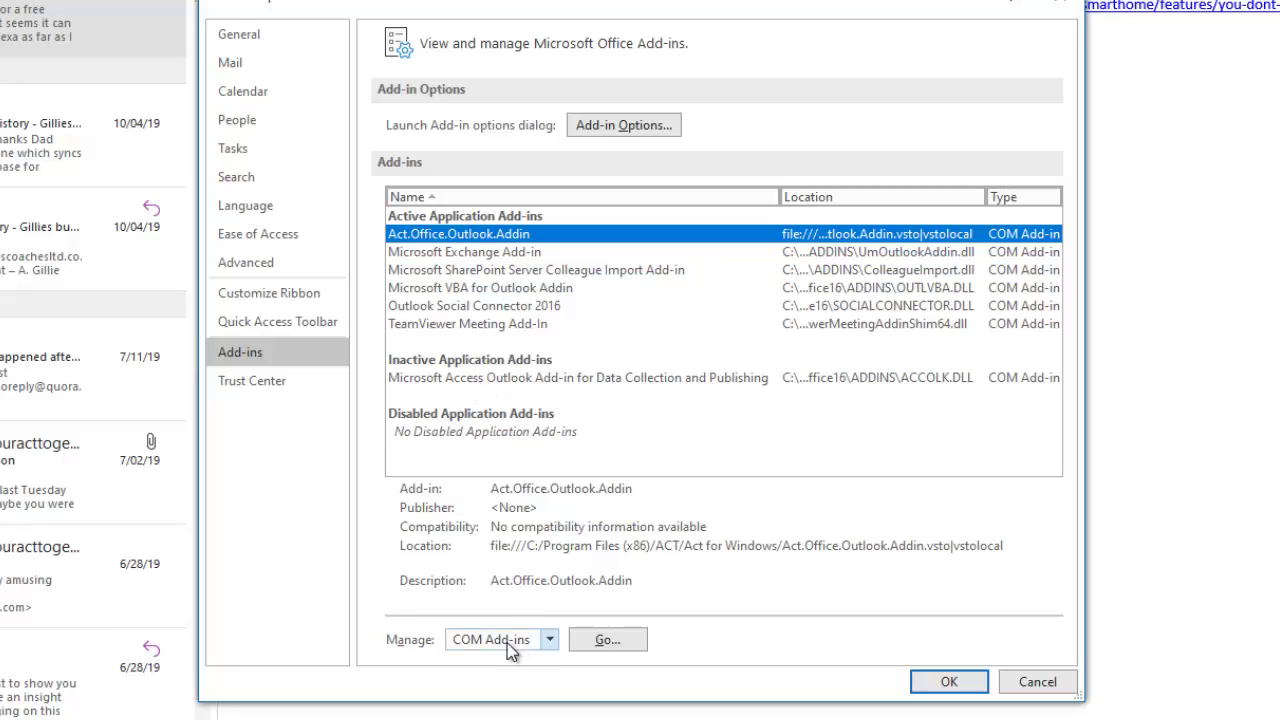
{"action": "left_click", "coordinate": [607, 639]}
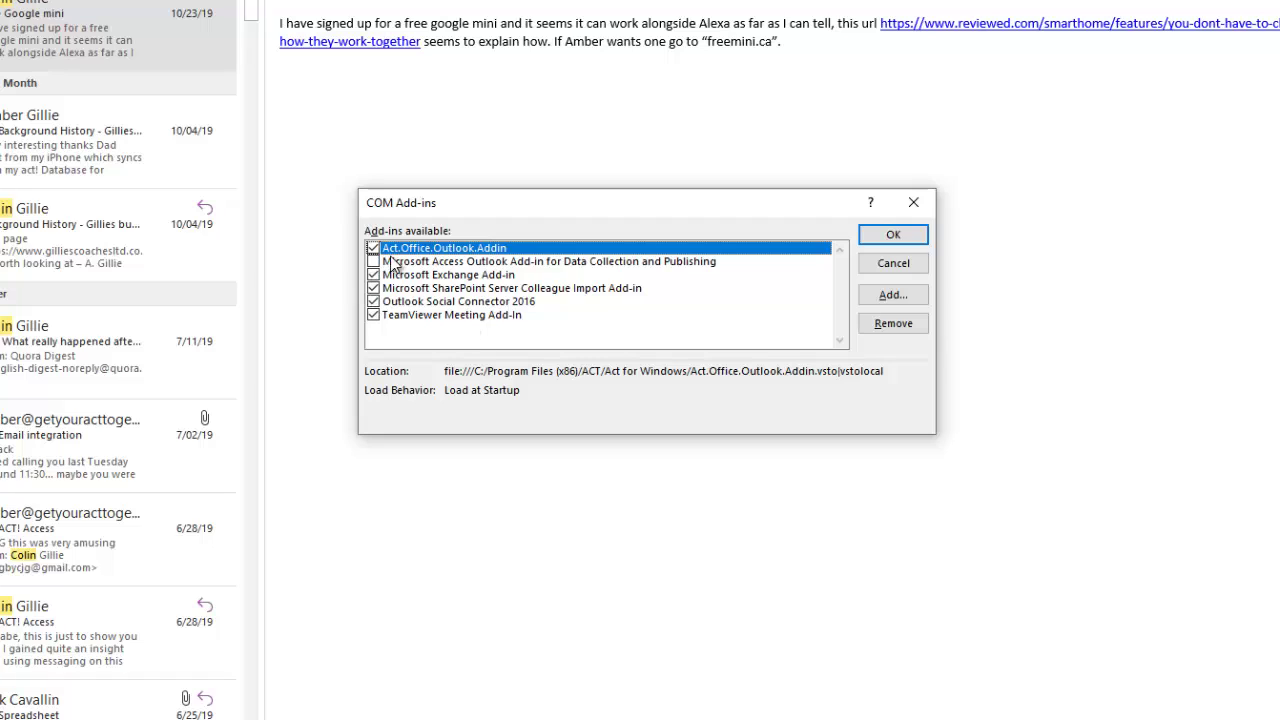
{"action": "left_click", "coordinate": [375, 248]}
{"action": "left_click", "coordinate": [375, 248]}
{"action": "left_click", "coordinate": [905, 266]}
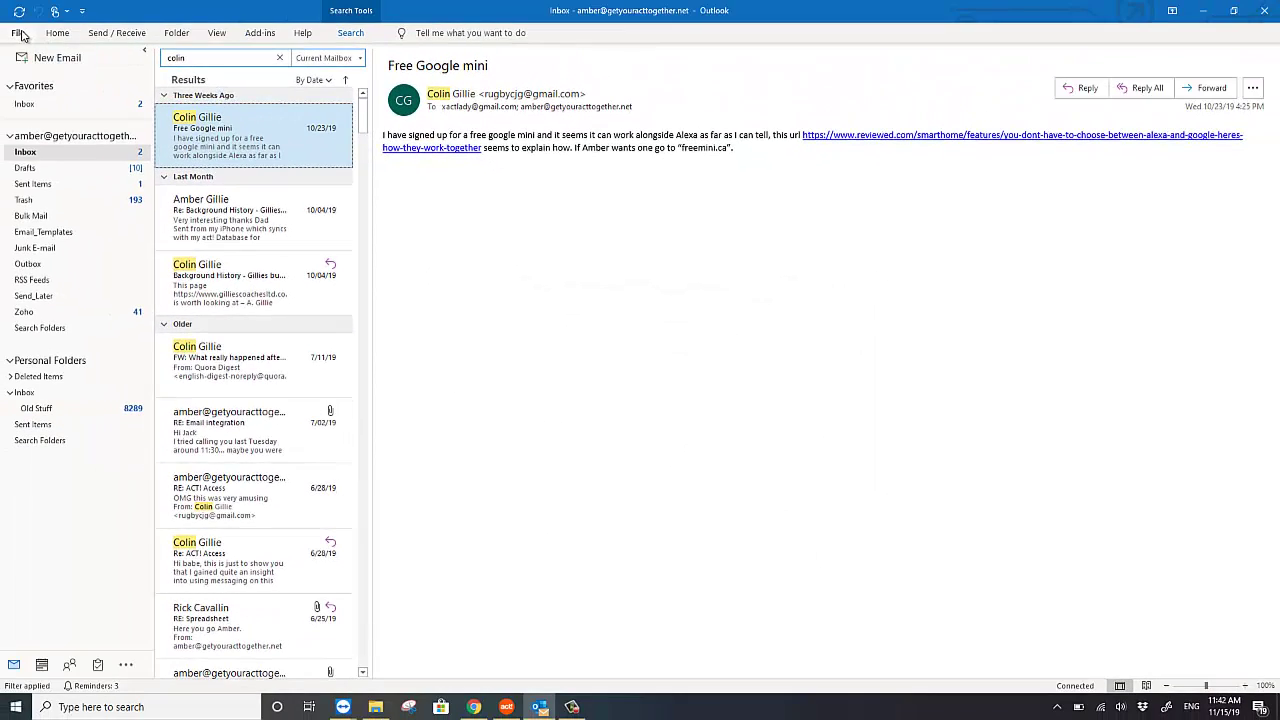
Check the Disabled Items list in the Outlook options' add-ins for the Act! add-in and close the options
{"action": "left_click", "coordinate": [19, 33]}
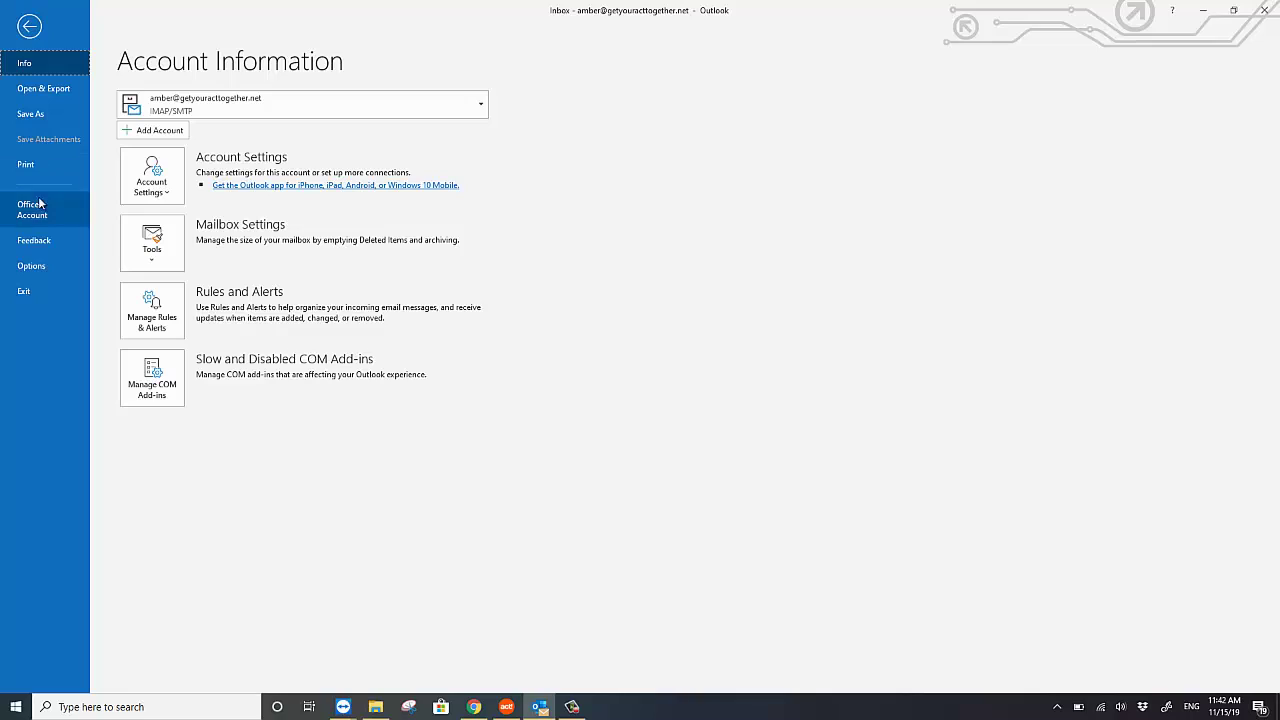
{"action": "left_click", "coordinate": [45, 269]}
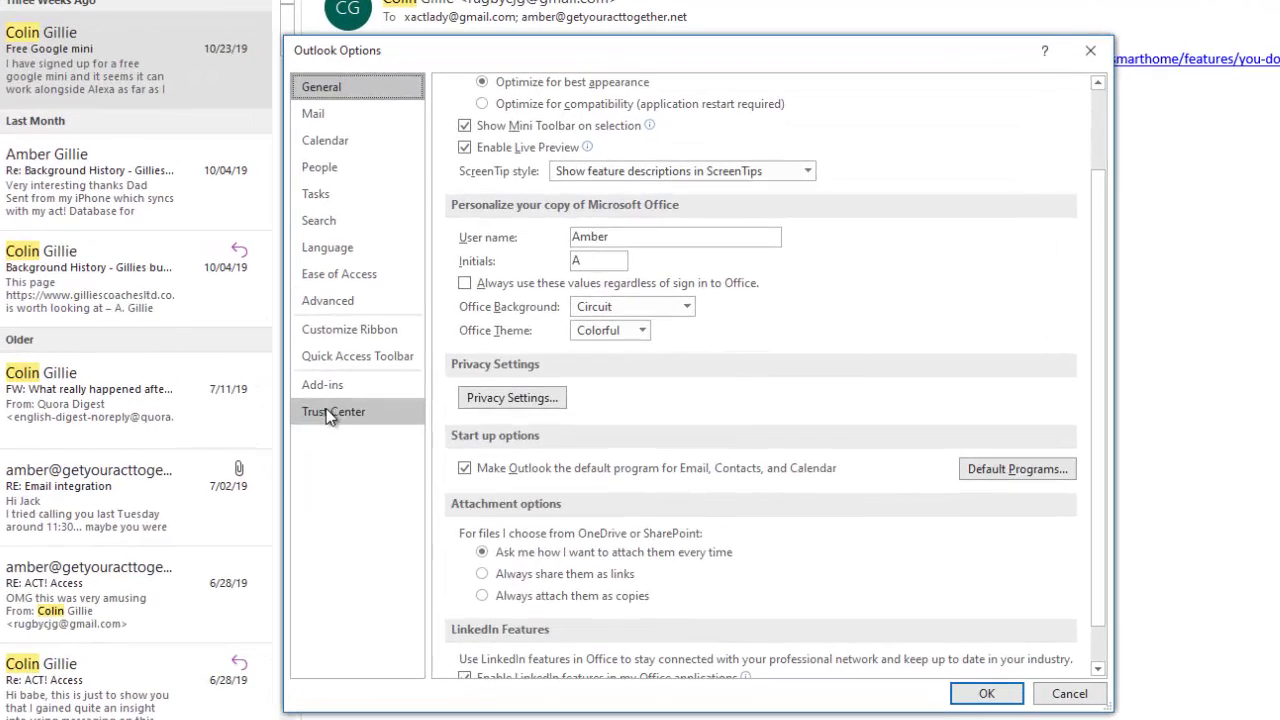
{"action": "left_click", "coordinate": [345, 389]}
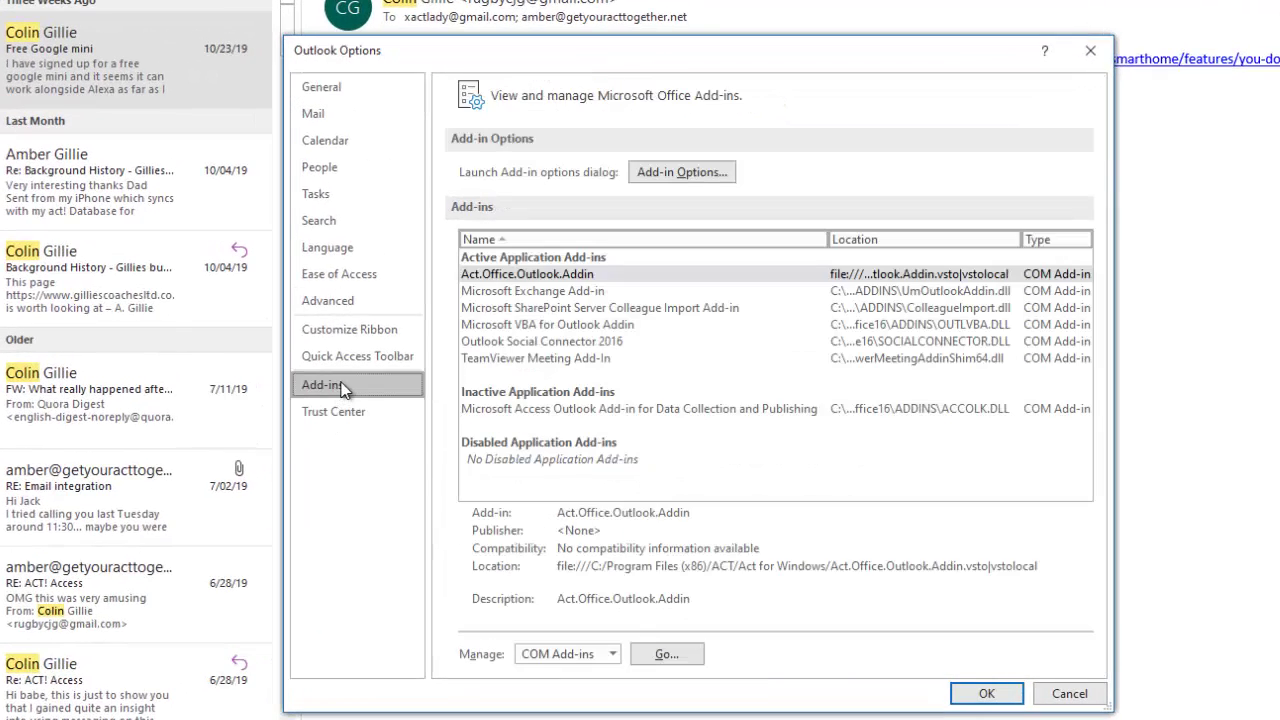
{"action": "left_click", "coordinate": [612, 654]}
{"action": "left_click", "coordinate": [585, 693]}
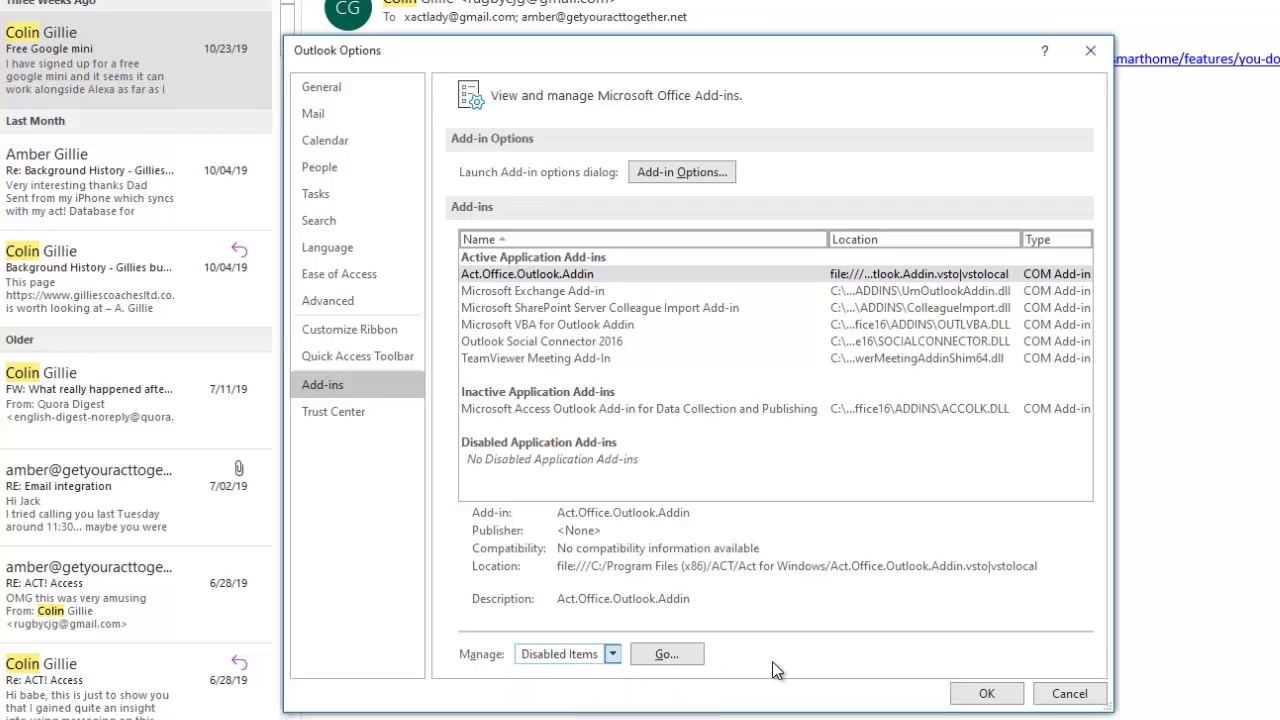
{"action": "left_click", "coordinate": [676, 654]}
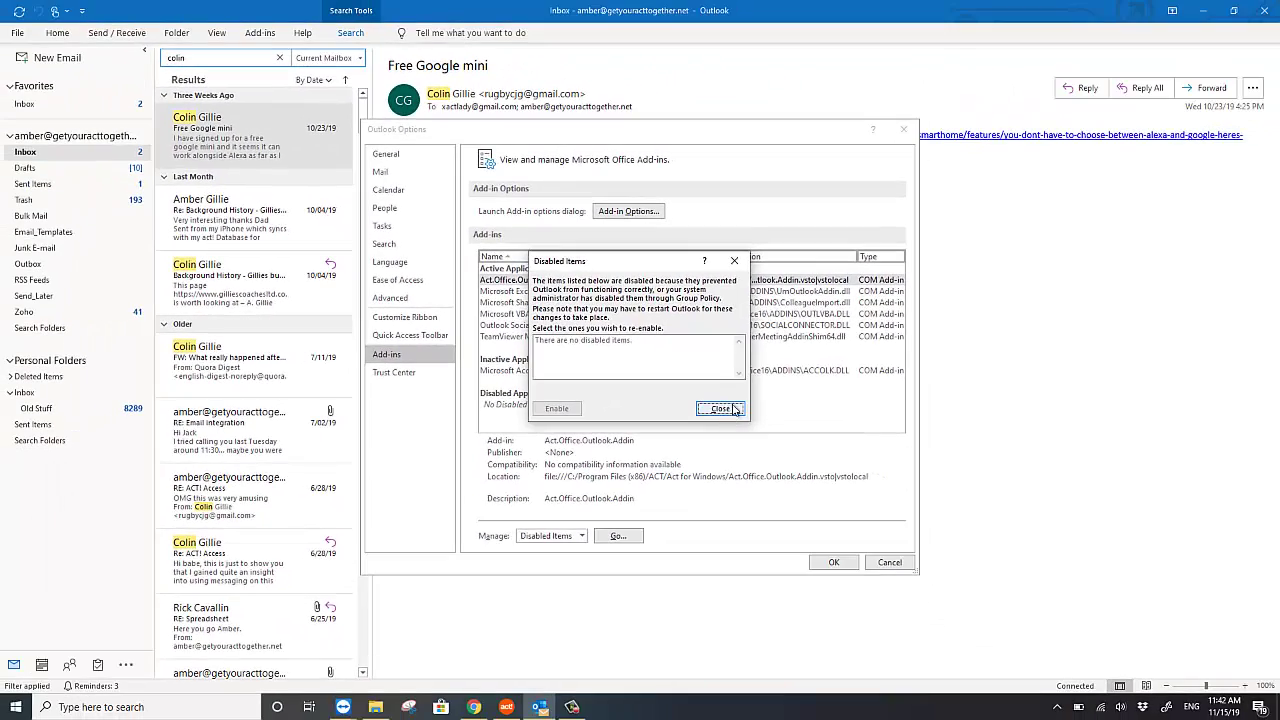
{"action": "left_click", "coordinate": [721, 409]}
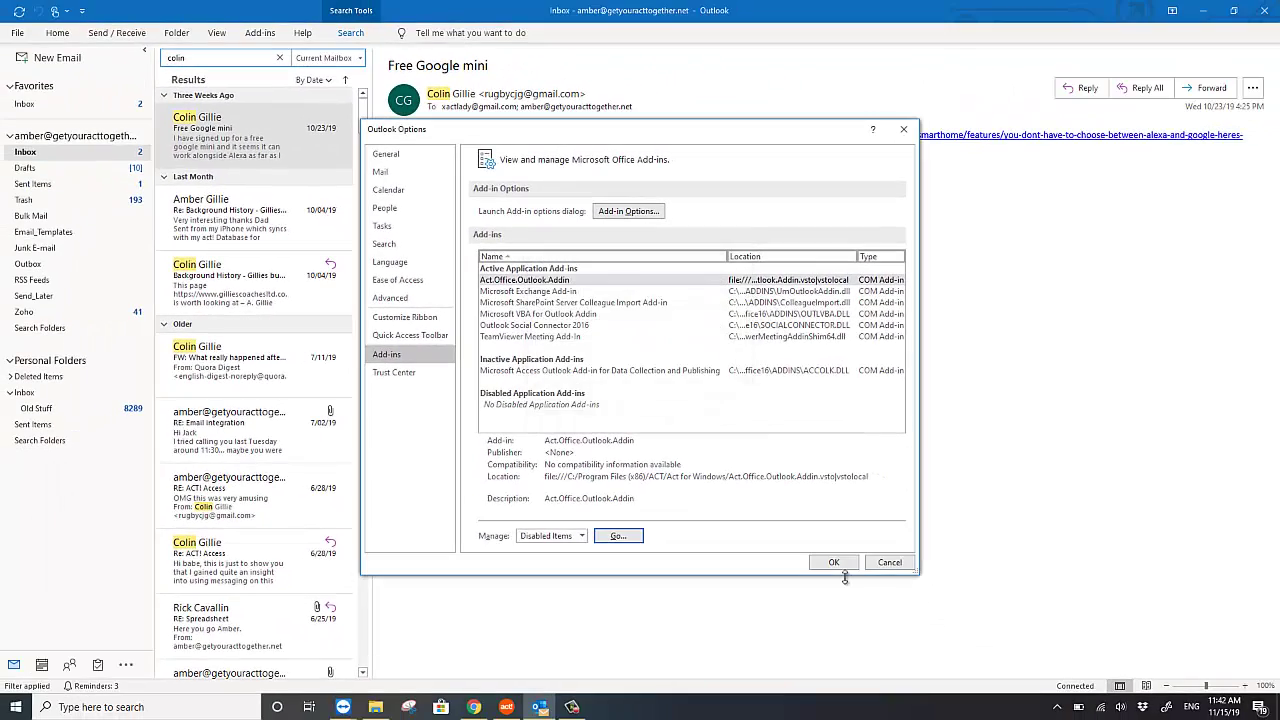
{"action": "left_click", "coordinate": [834, 563]}
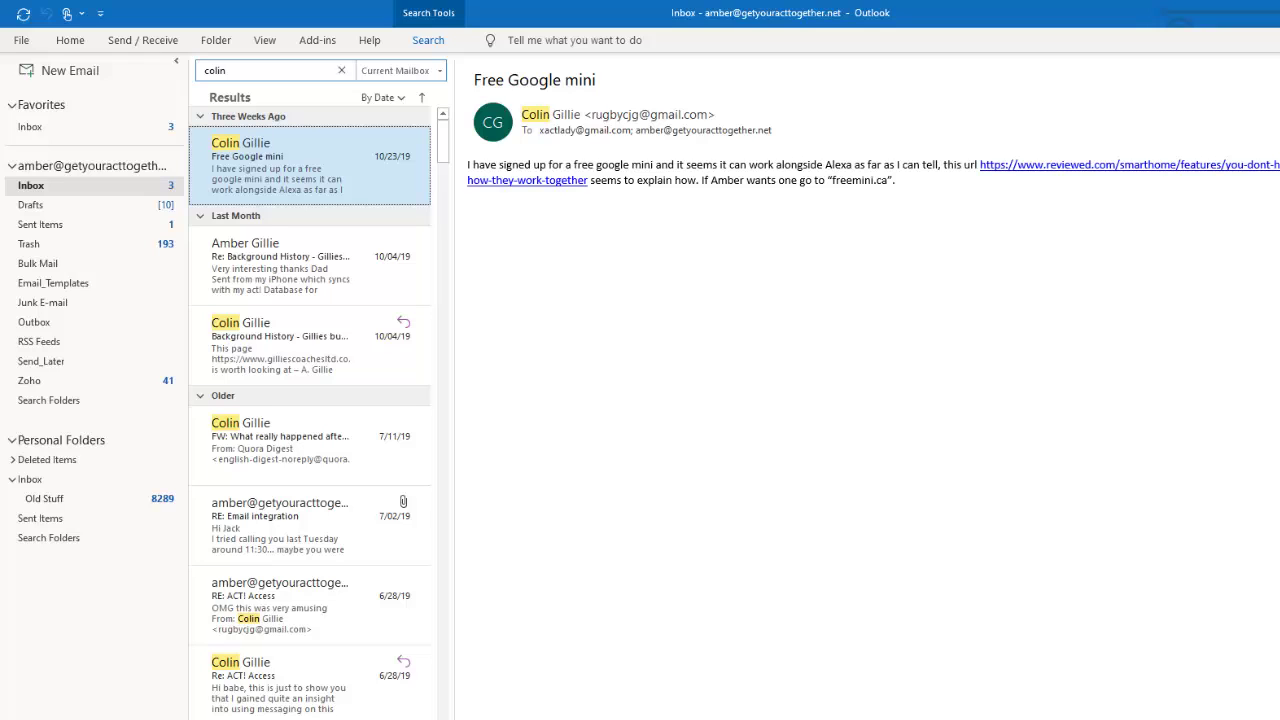
View the Windows power options for restarting the computer and dismiss them without choosing one
{"action": "left_click", "coordinate": [57, 650]}
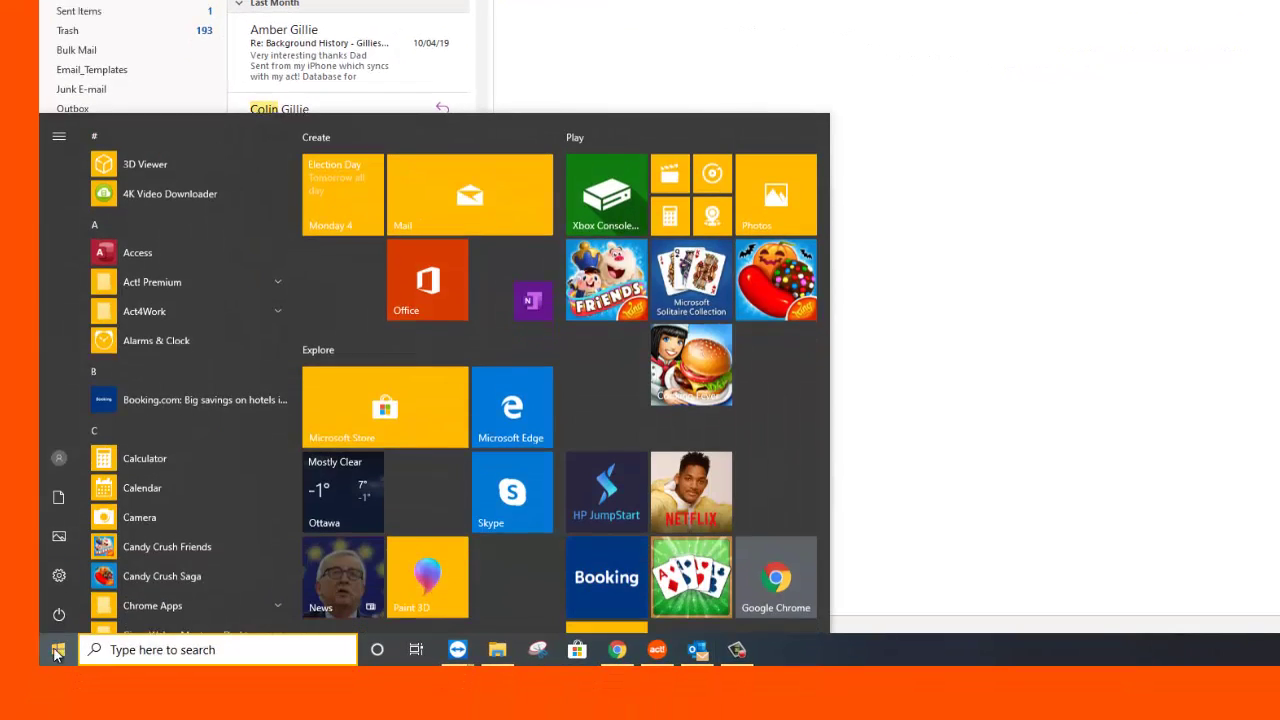
{"action": "left_click", "coordinate": [59, 614]}
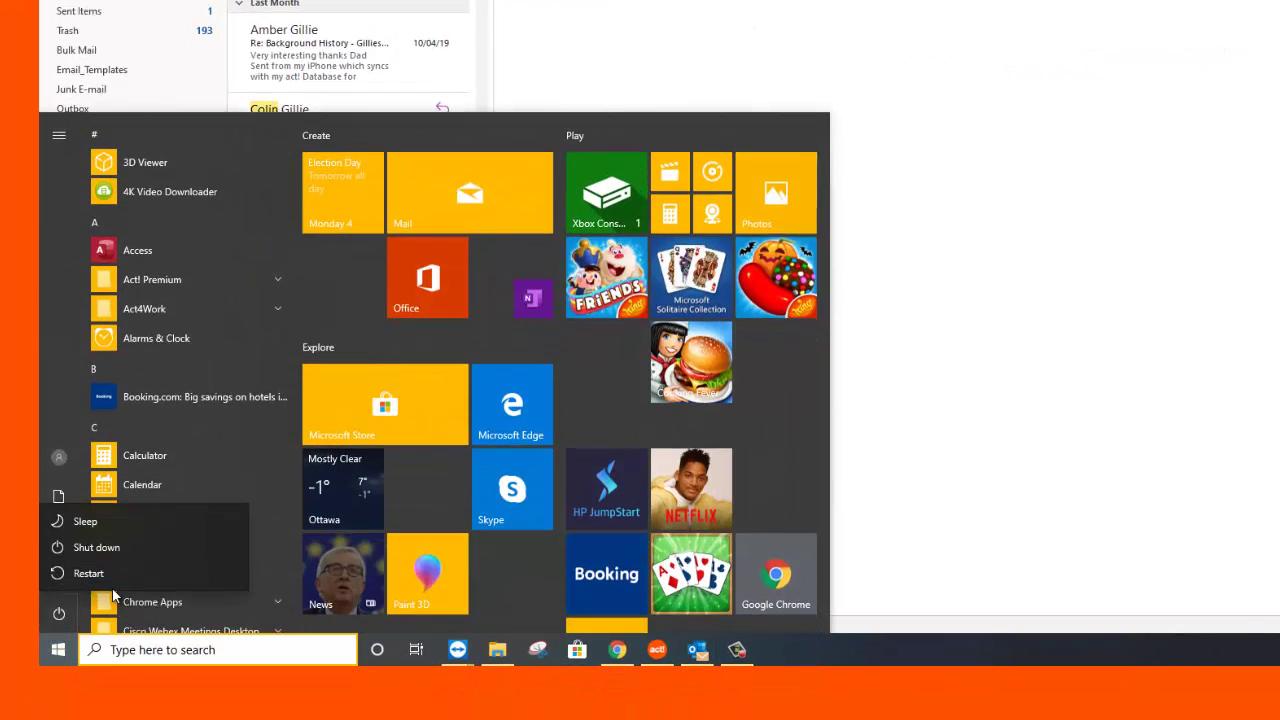
{"action": "left_click", "coordinate": [1114, 202]}
{"action": "left_click", "coordinate": [1091, 111]}
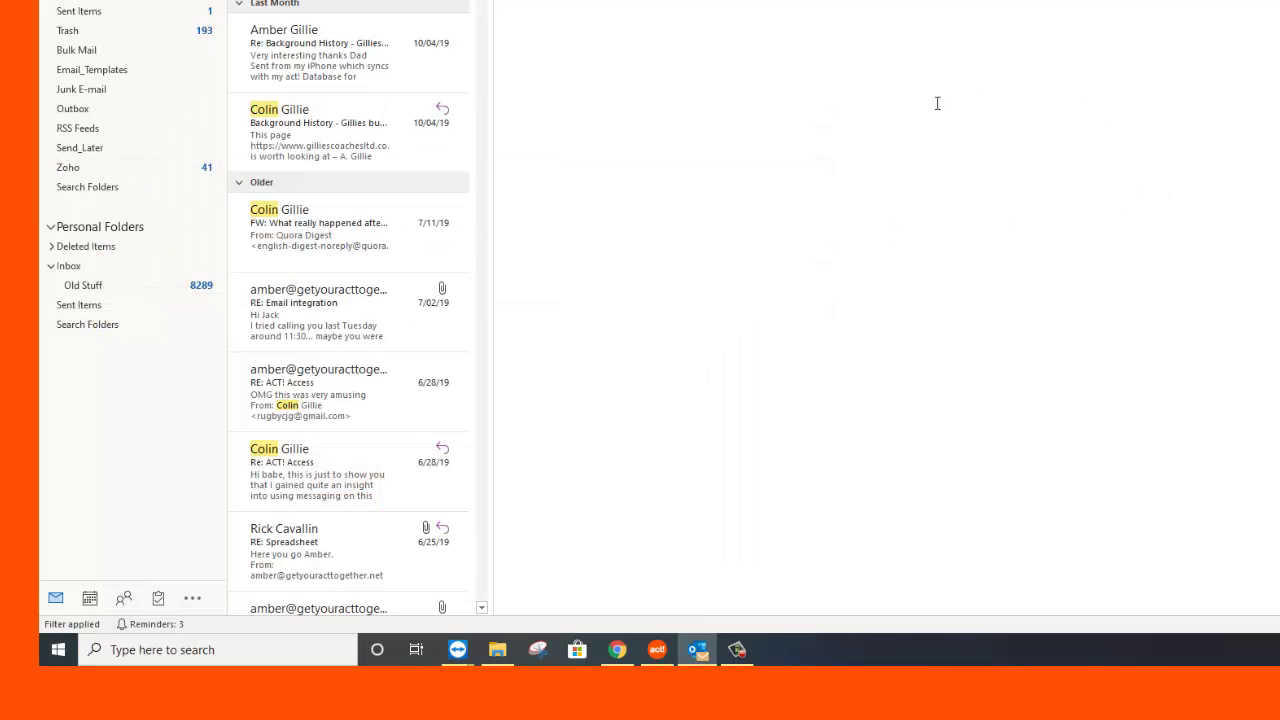